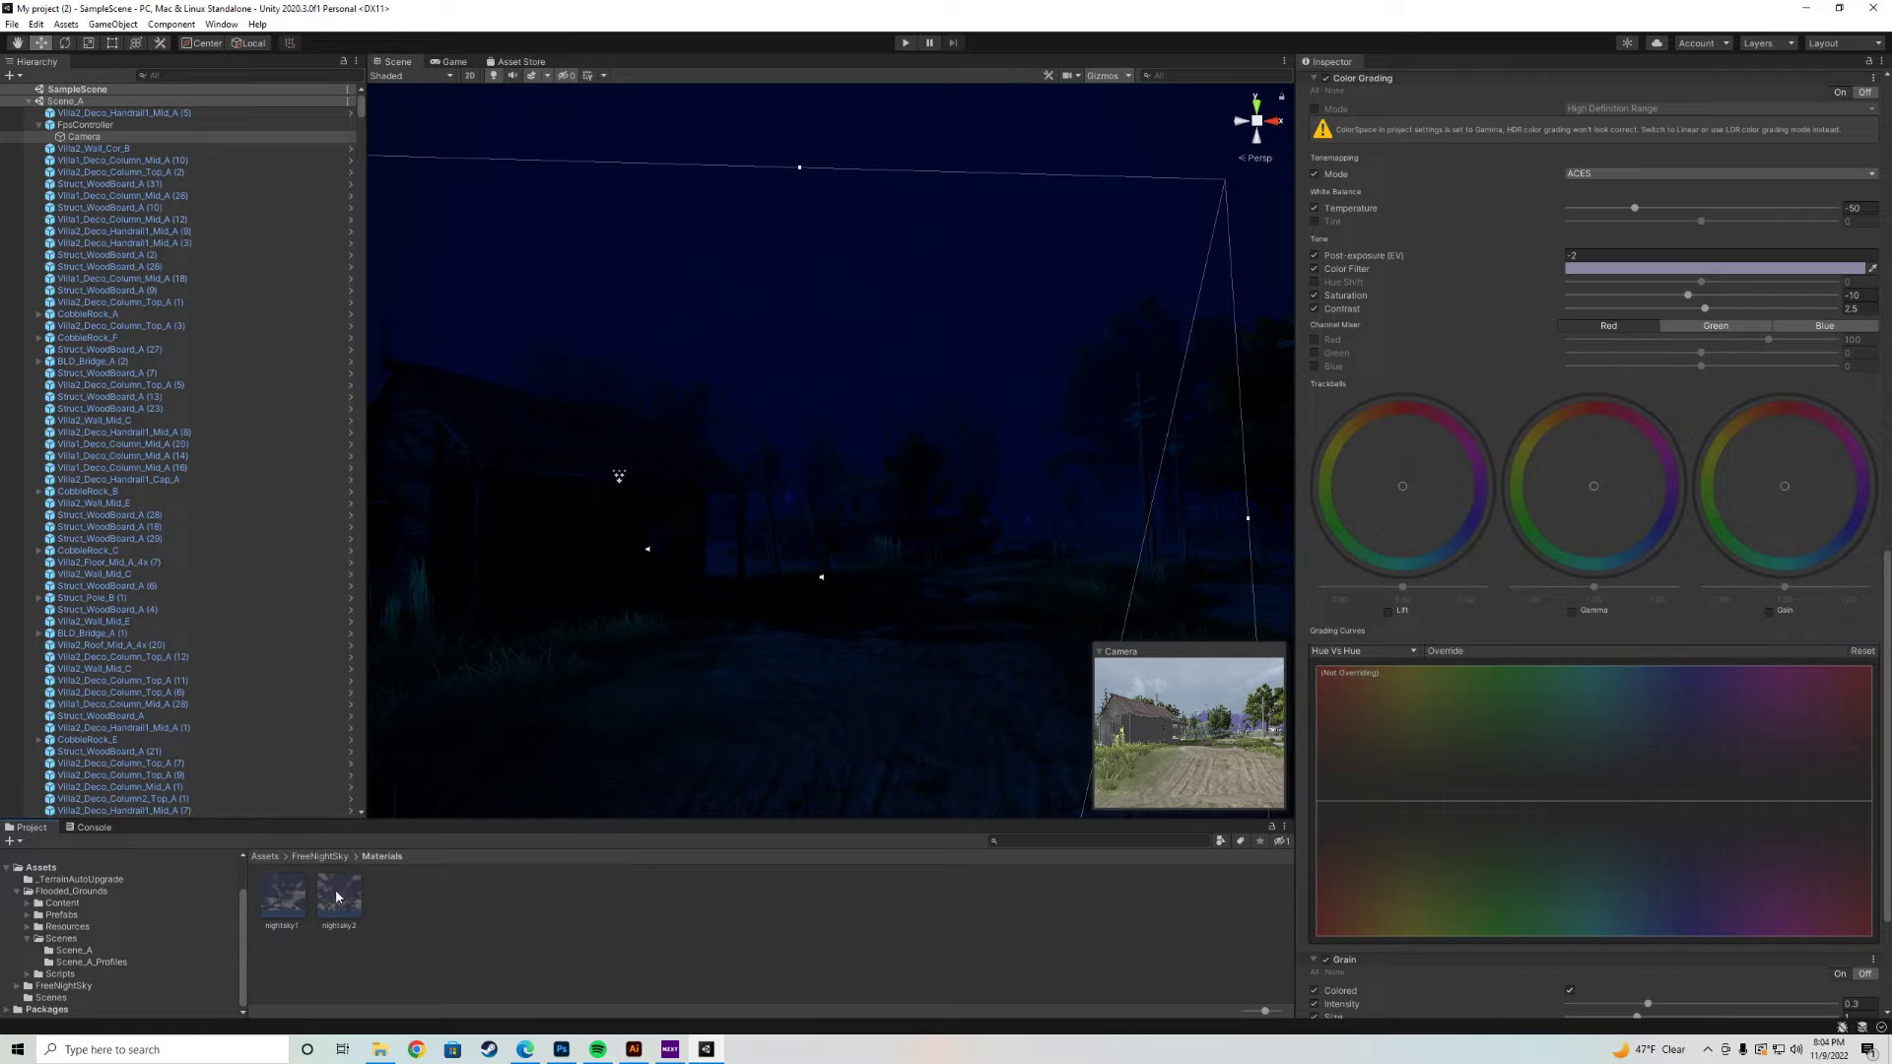
pyautogui.click(288, 906)
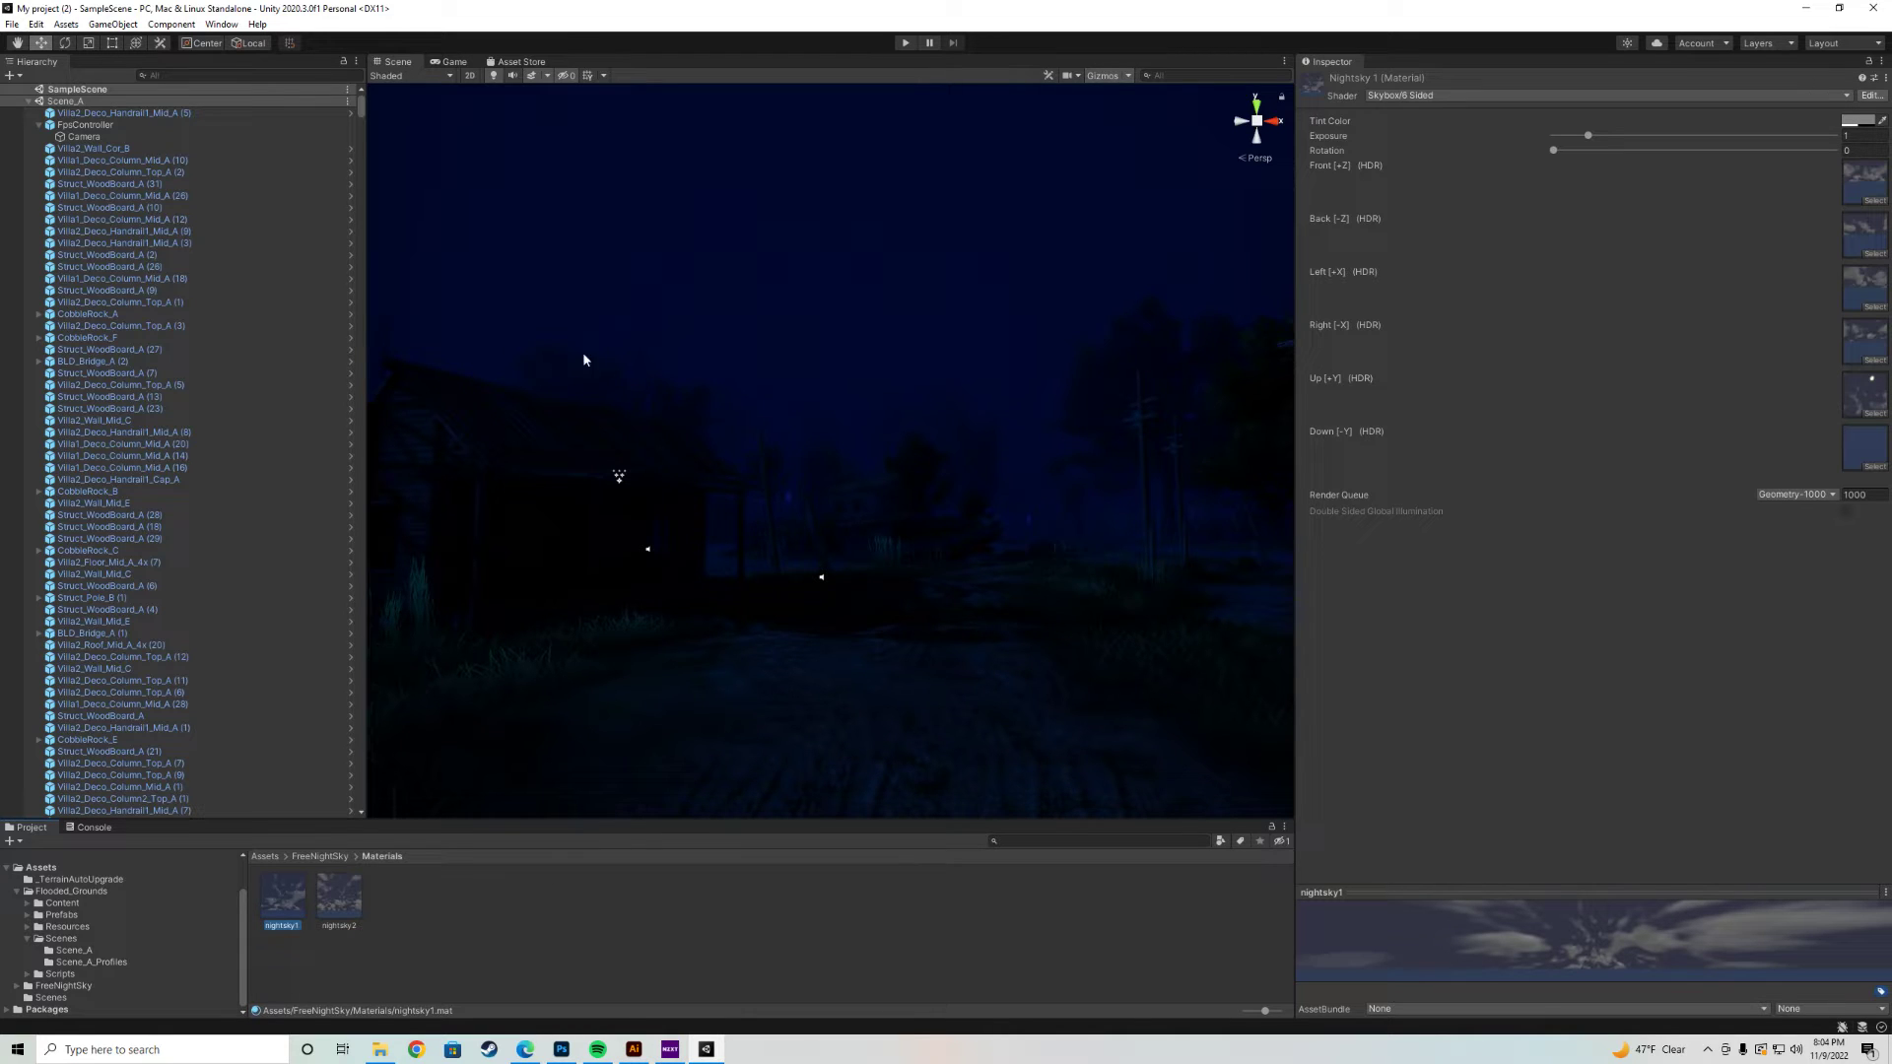
# Turn off fog in the Lighting window's Environment settings.
pyautogui.click(226, 25)
pyautogui.moveTo(295, 240)
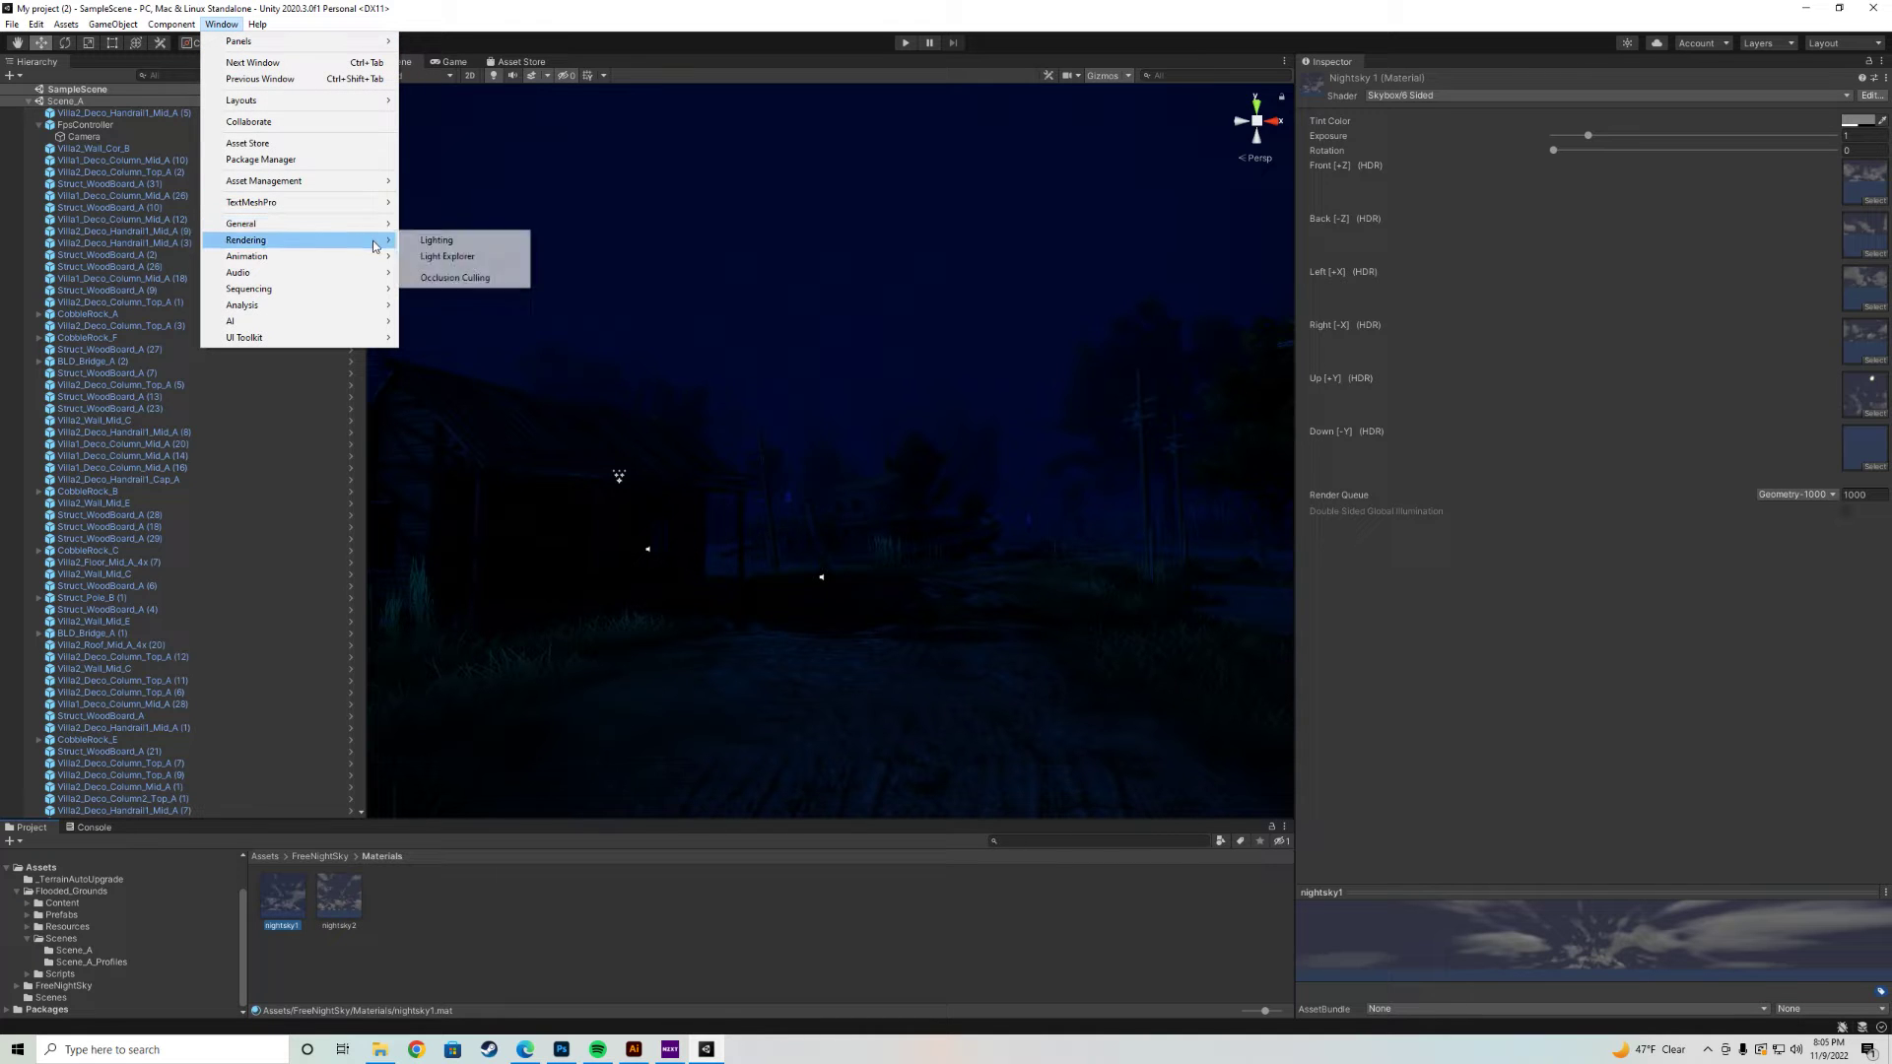
pyautogui.click(437, 241)
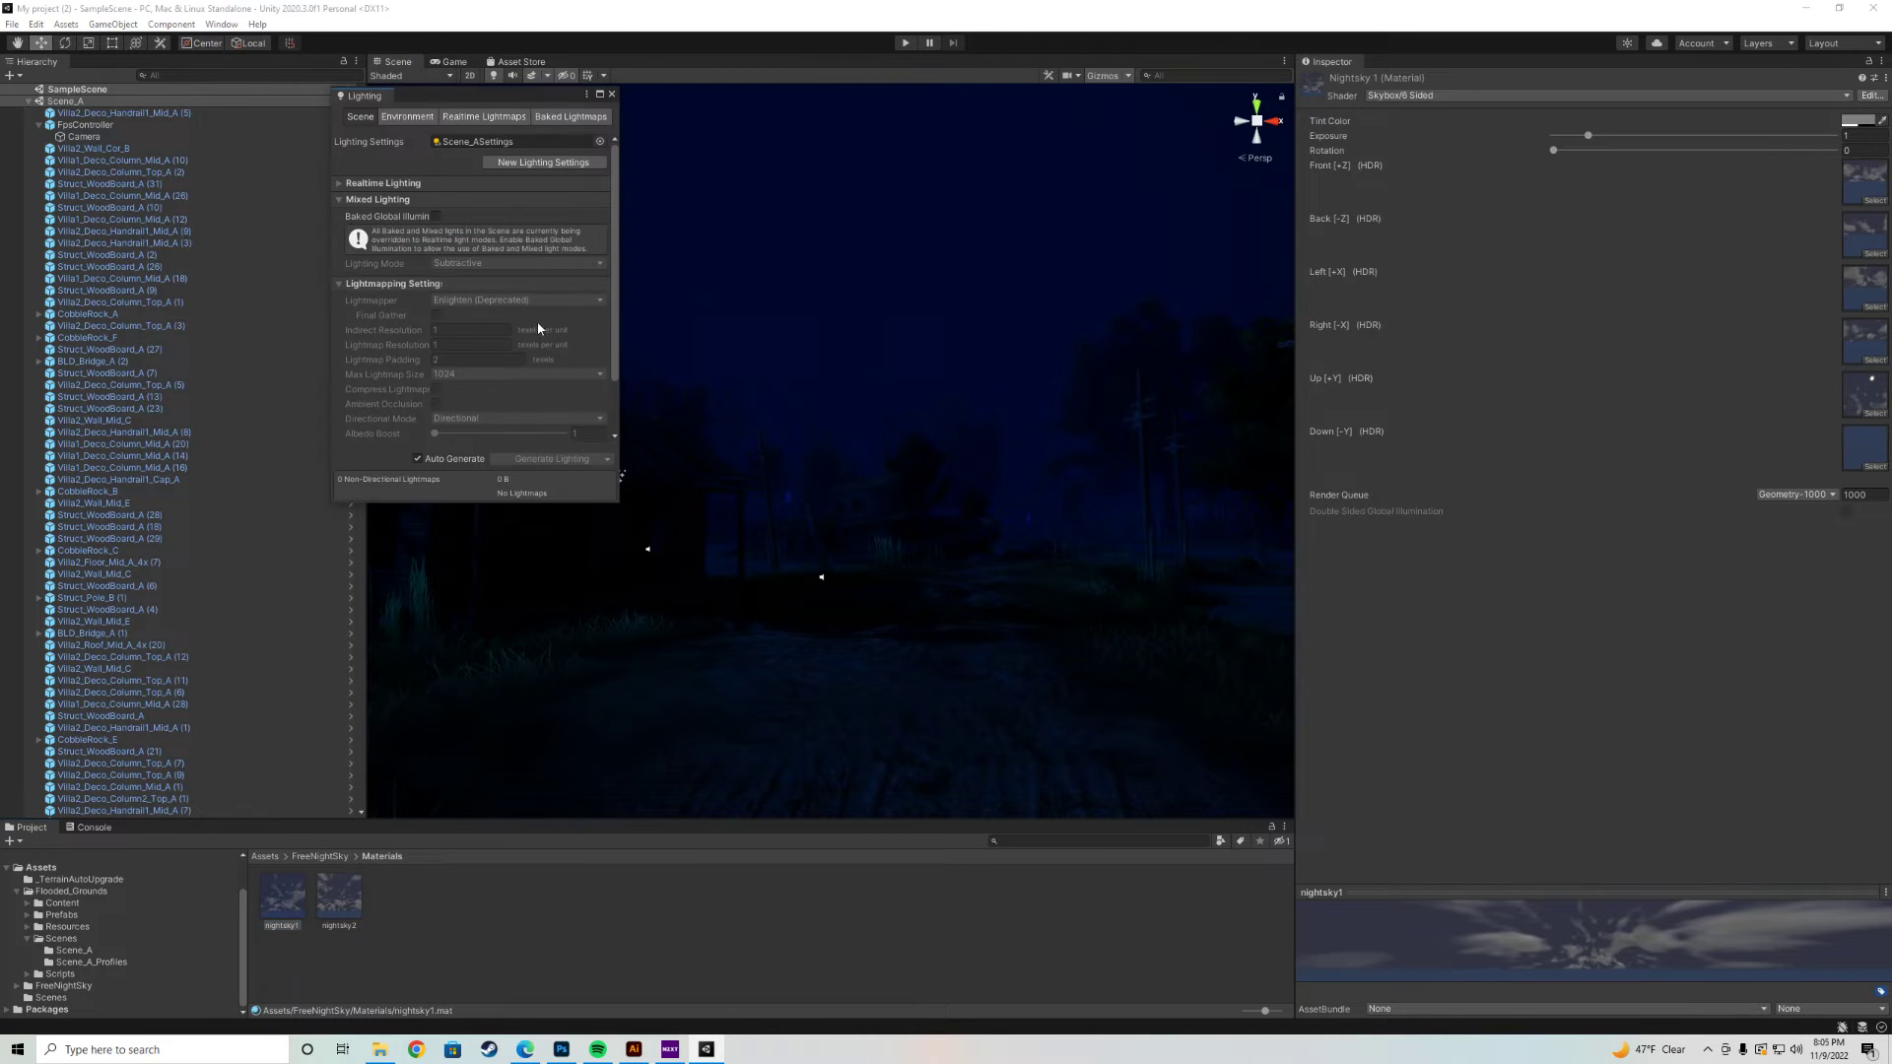
pyautogui.click(415, 117)
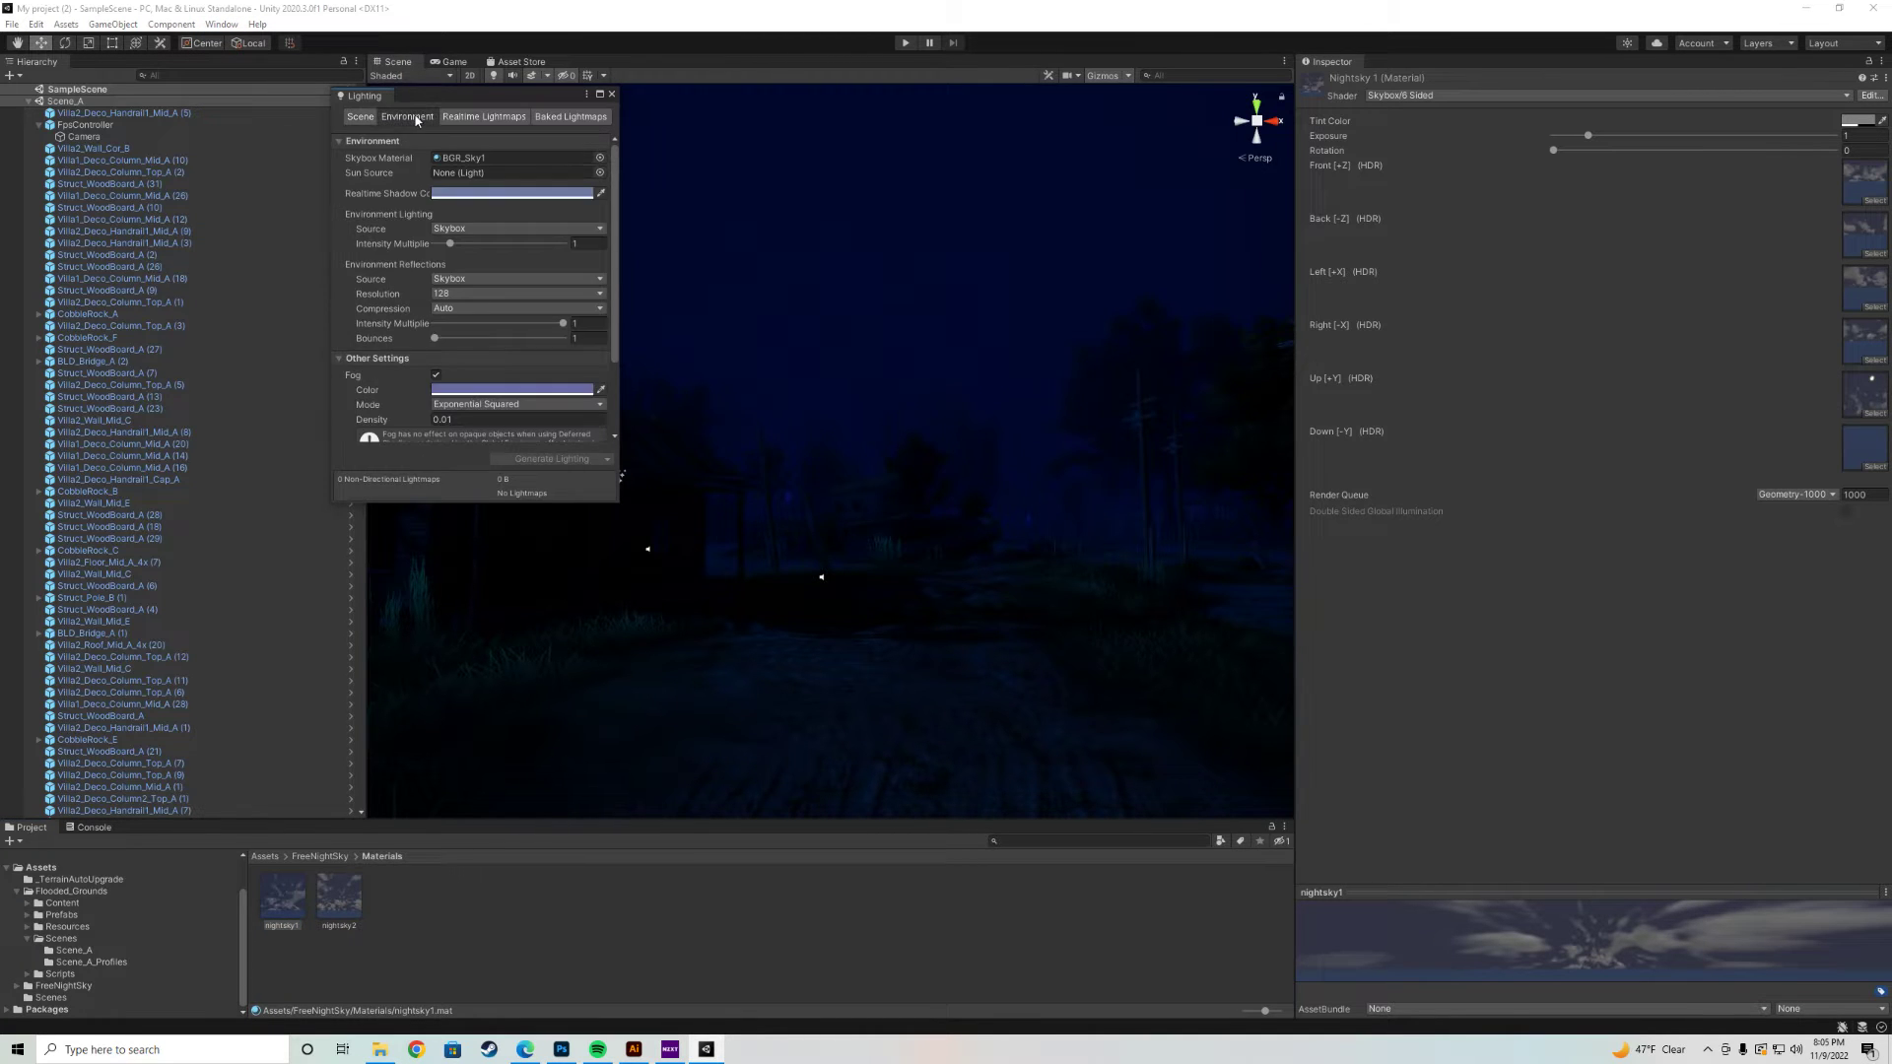
pyautogui.click(437, 376)
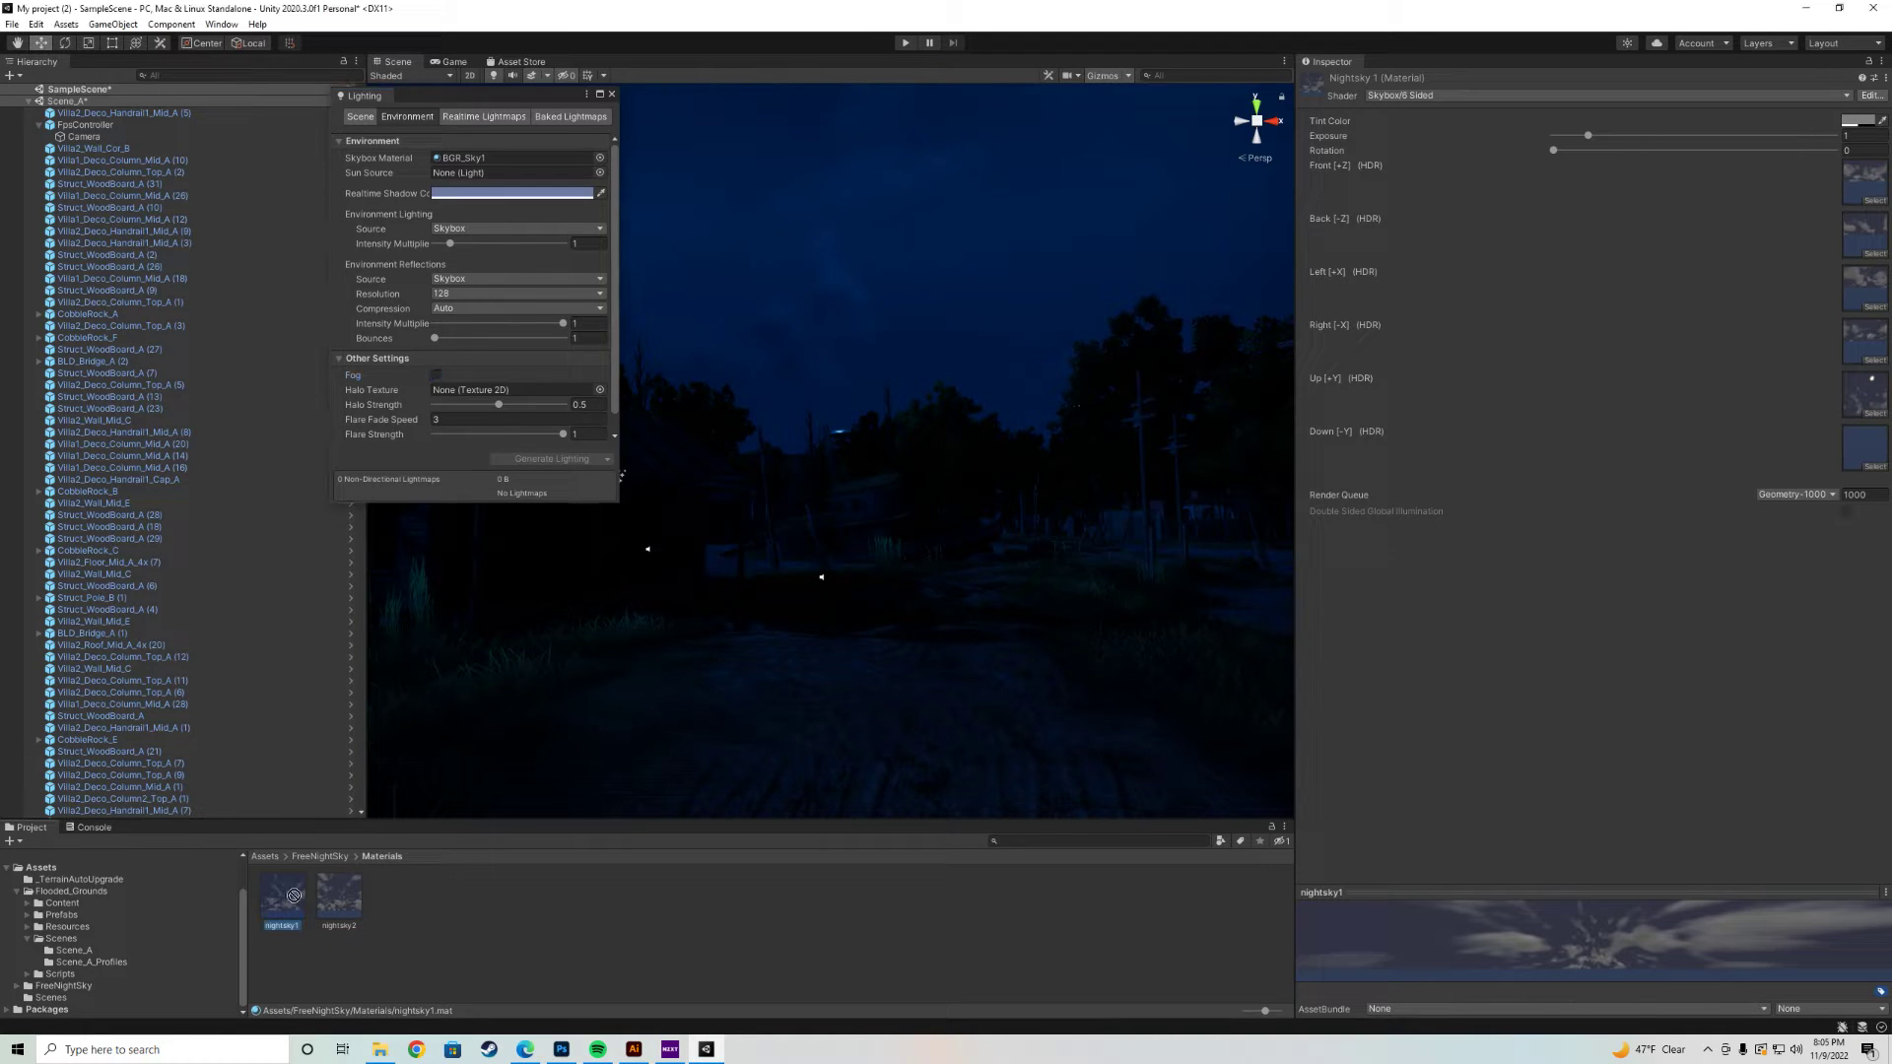
pyautogui.moveTo(295, 906)
pyautogui.mouseDown()
pyautogui.moveTo(435, 357)
pyautogui.moveTo(463, 157)
pyautogui.mouseUp()
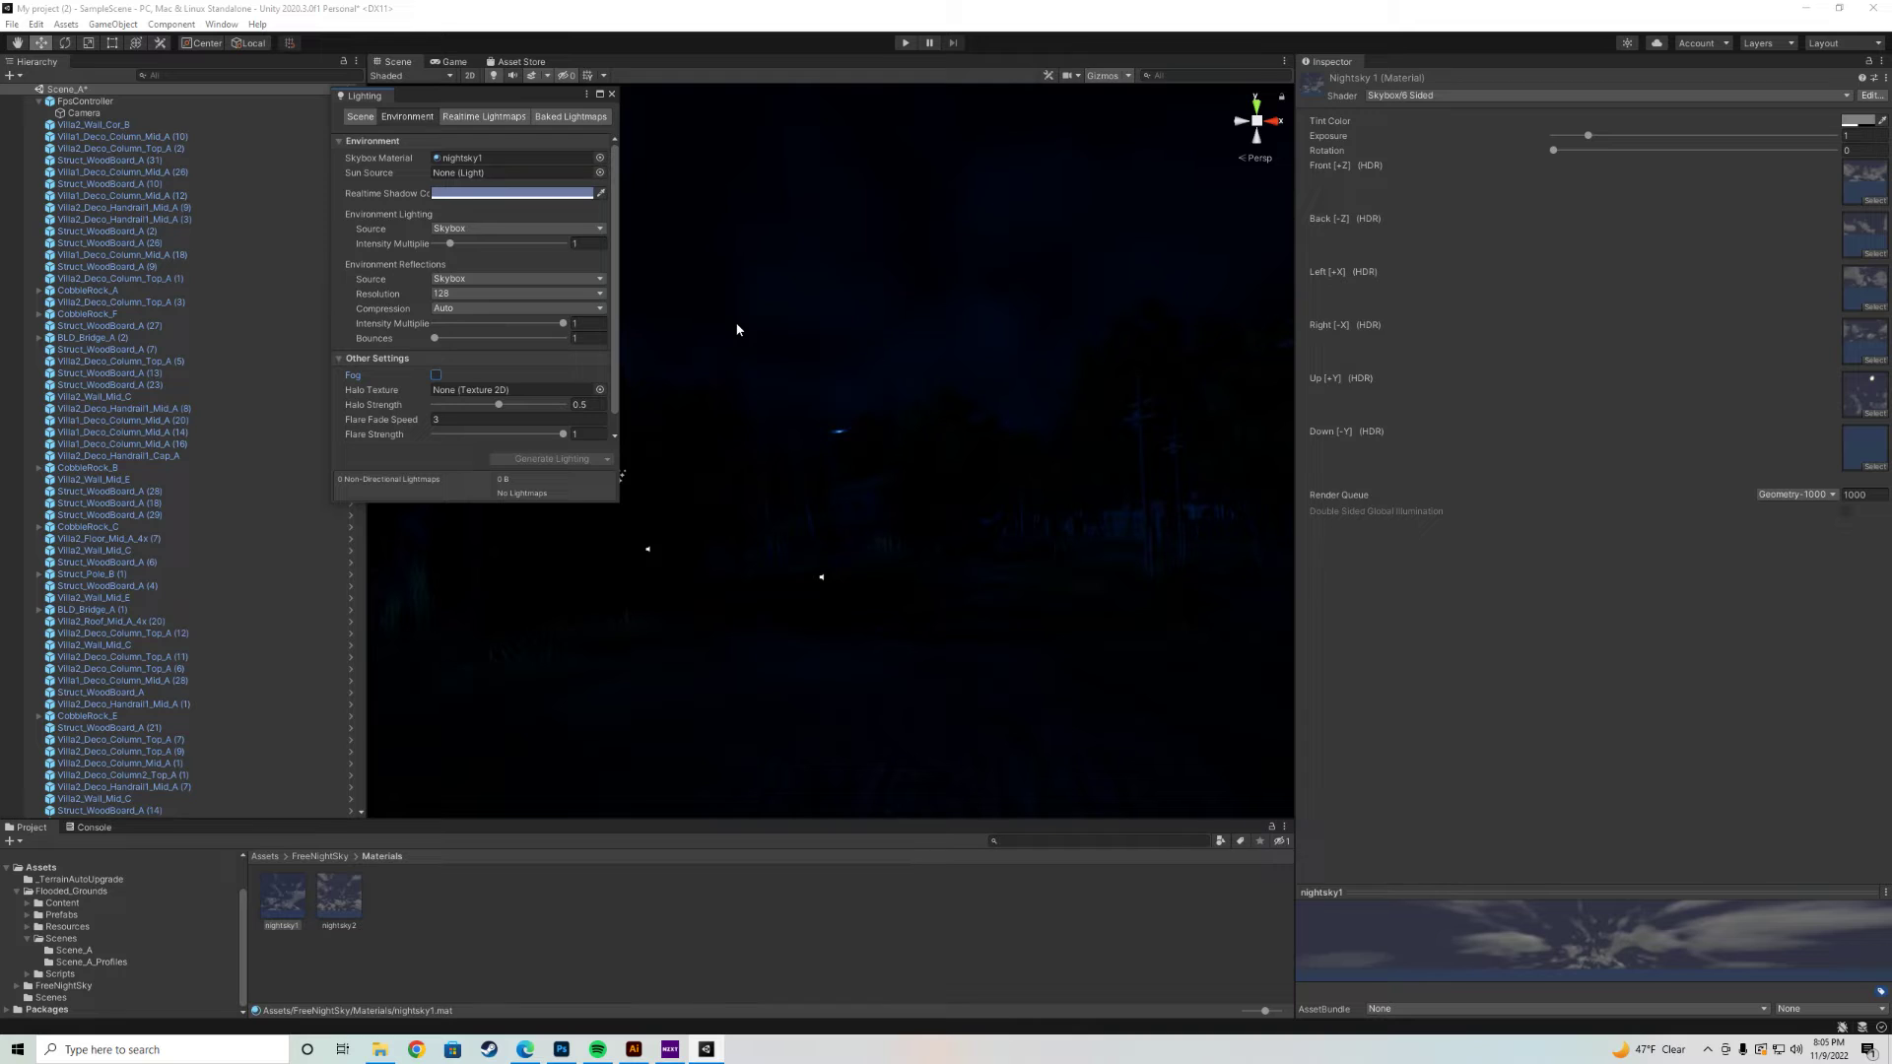
# Set the skybox material to nightsky1 from the FreeNightSky Materials folder, after briefly trying nightsky2.
pyautogui.click(47, 987)
pyautogui.doubleClick(302, 921)
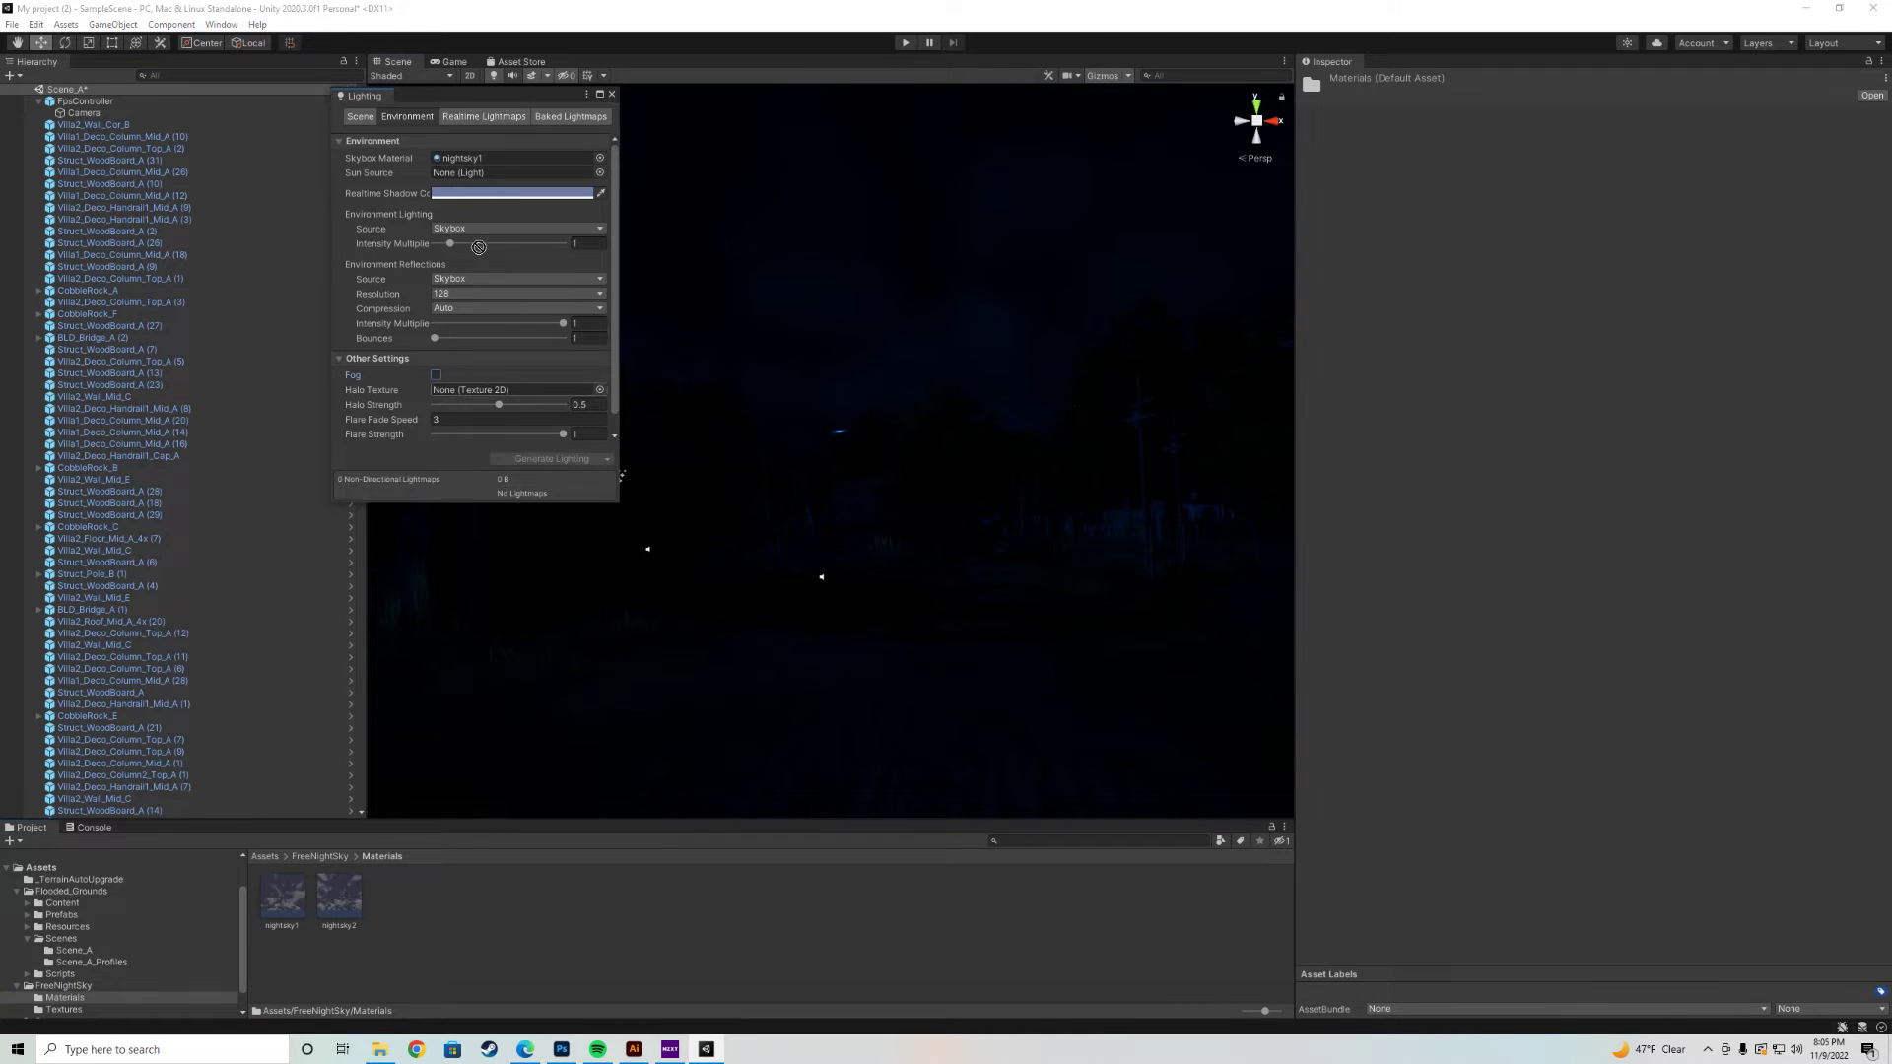
pyautogui.moveTo(337, 913); pyautogui.dragTo(479, 158)
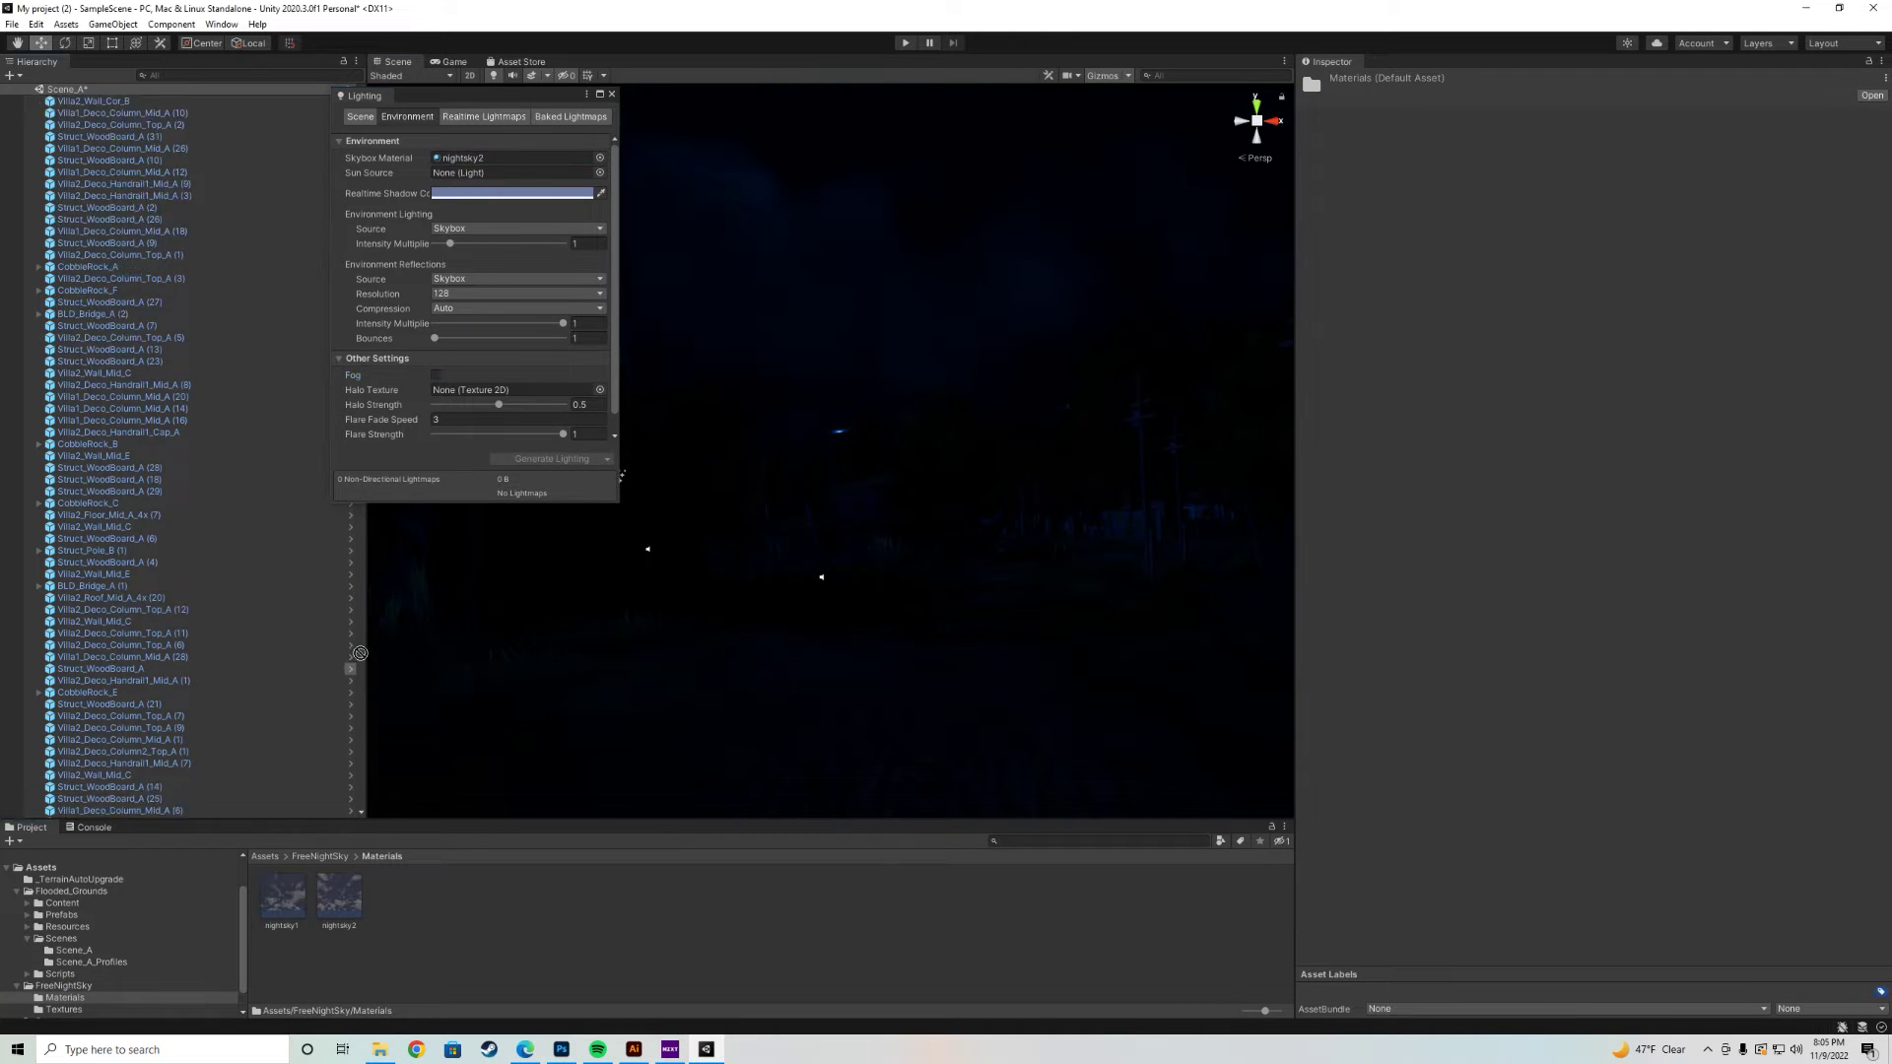
pyautogui.moveTo(289, 897); pyautogui.dragTo(473, 161)
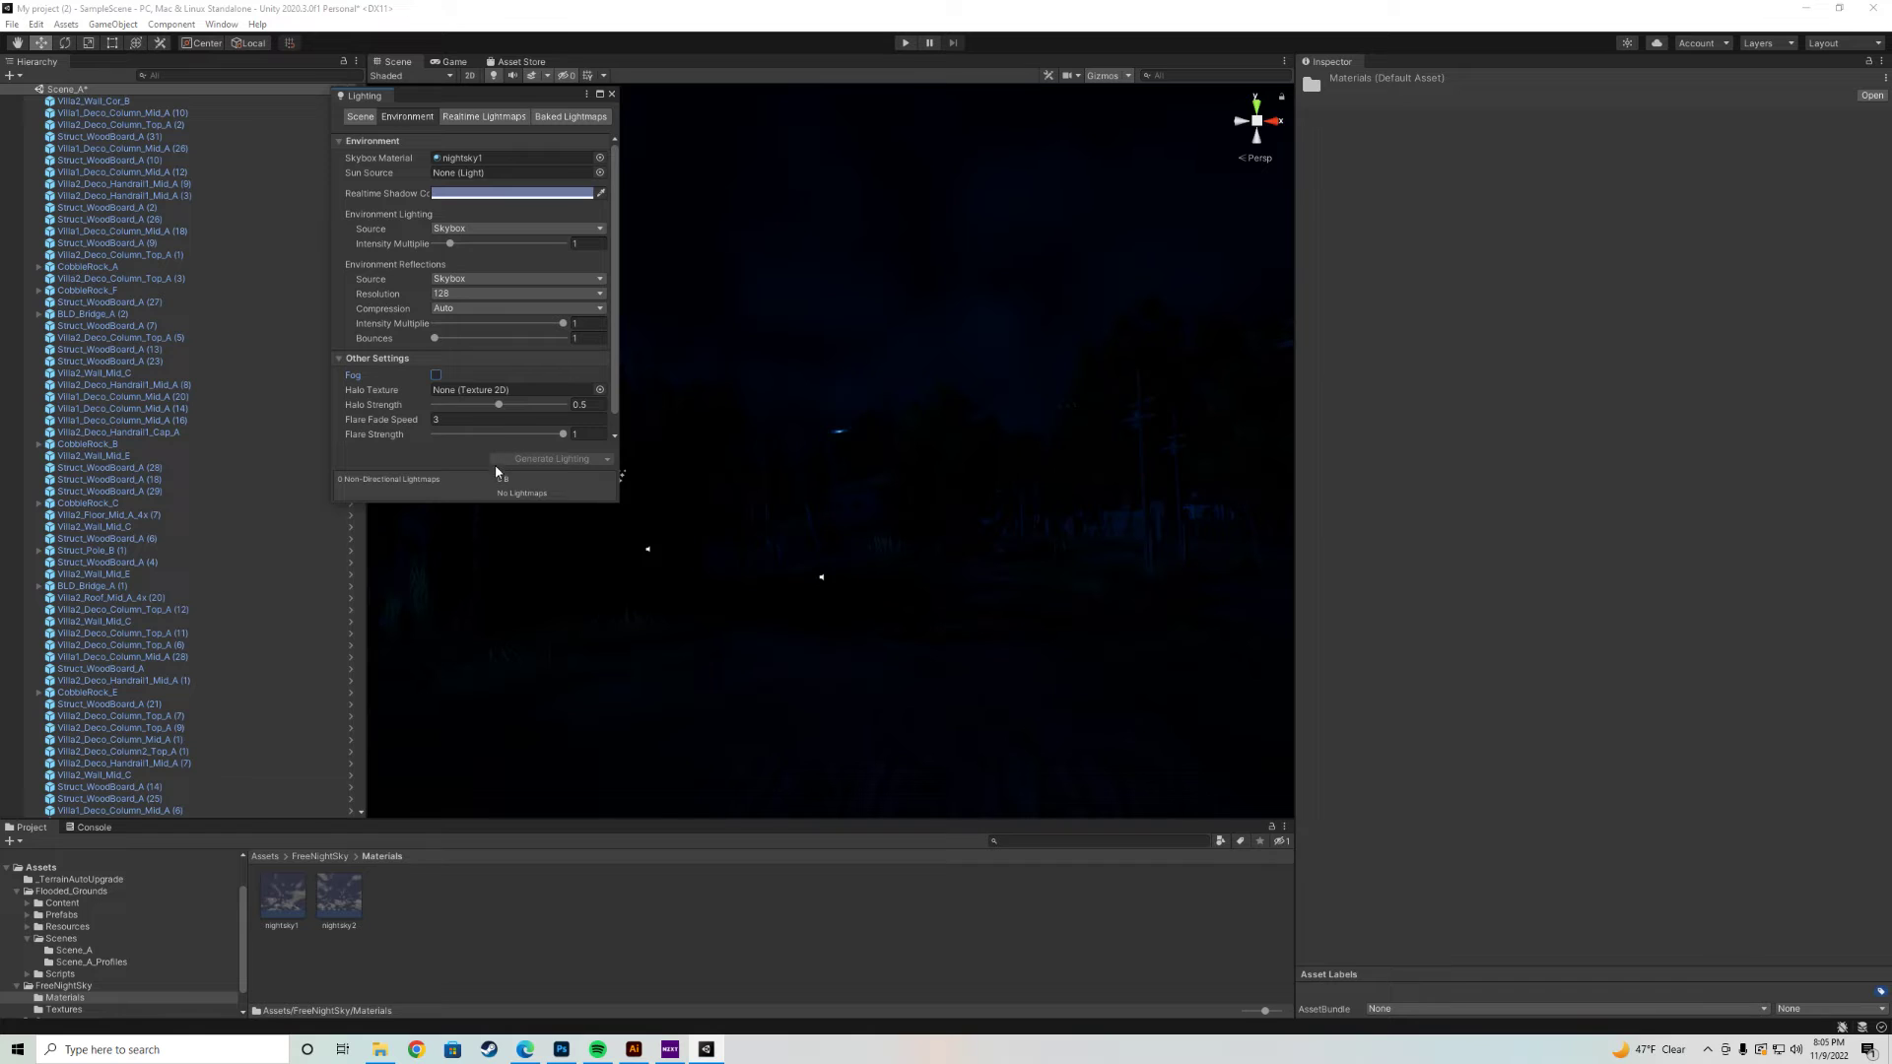
# Close Lighting and raise the Camera's Color Grading colour filter intensity to 1.
pyautogui.click(613, 93)
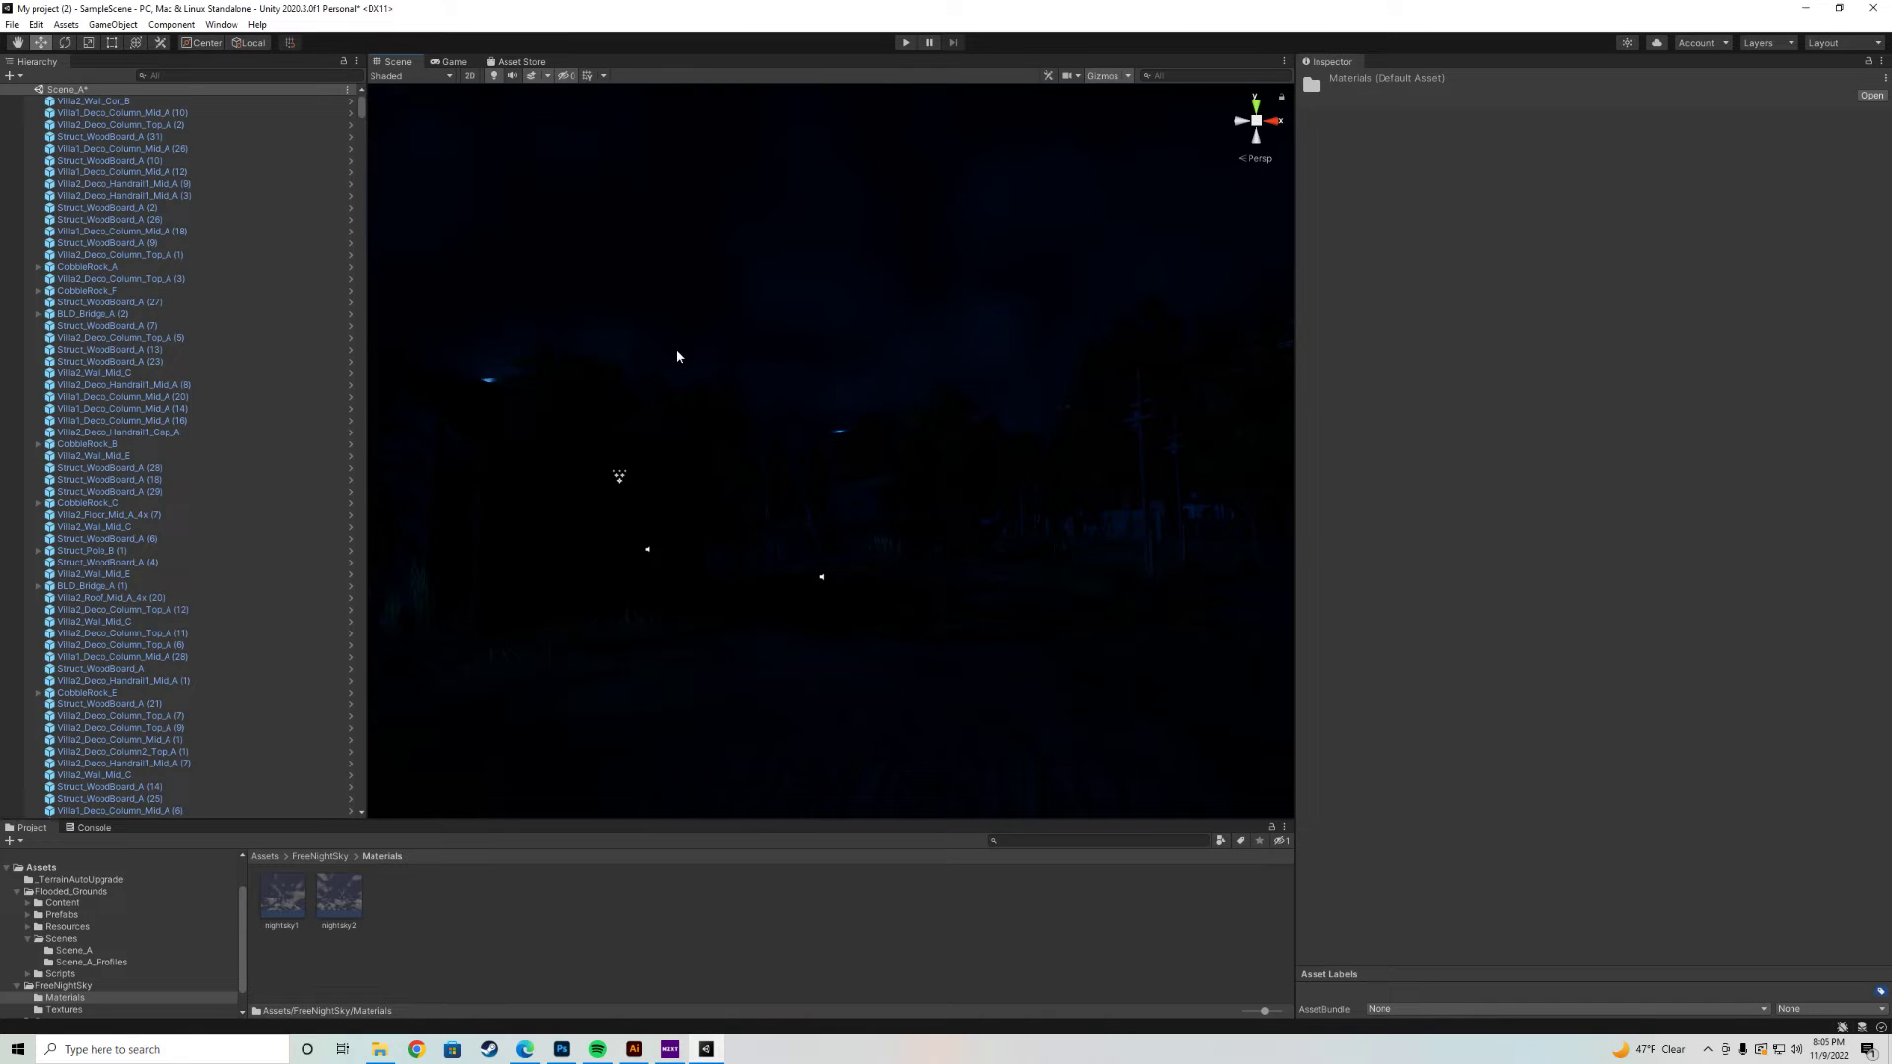
pyautogui.scroll(2, 177, 474)
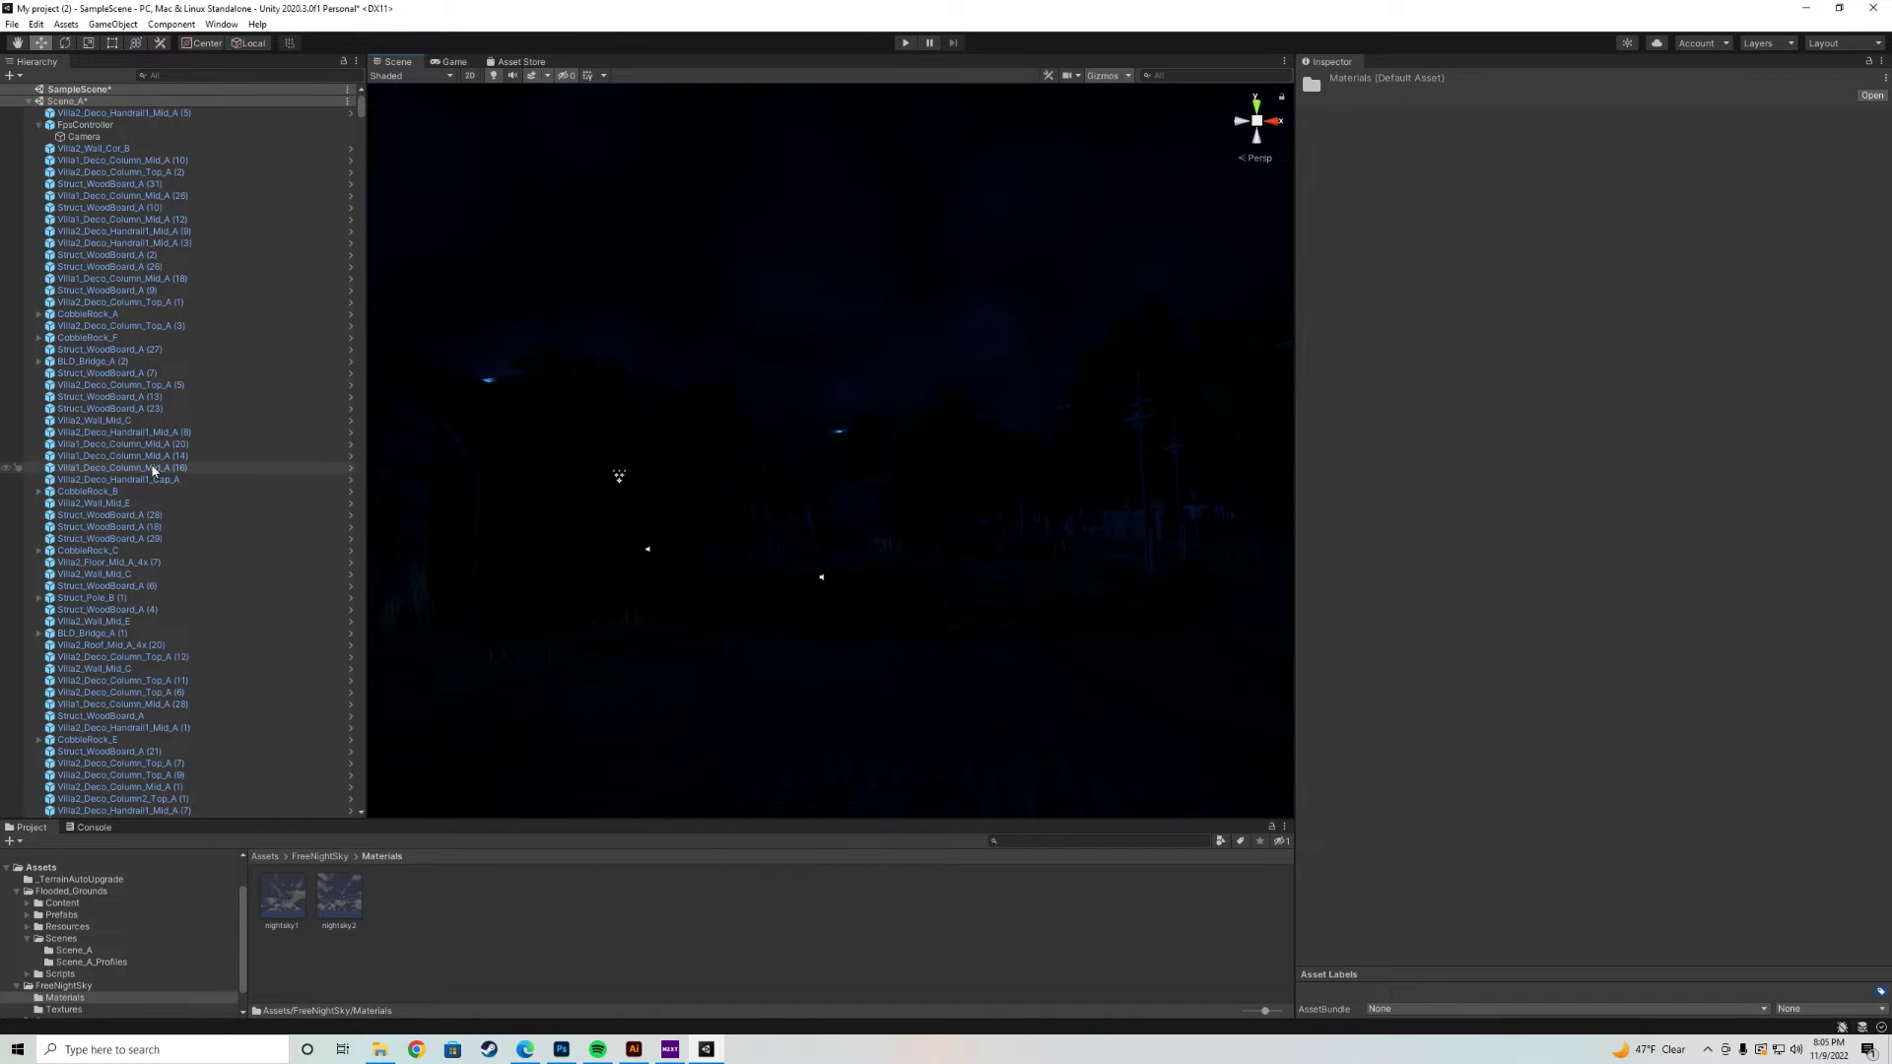
pyautogui.click(90, 136)
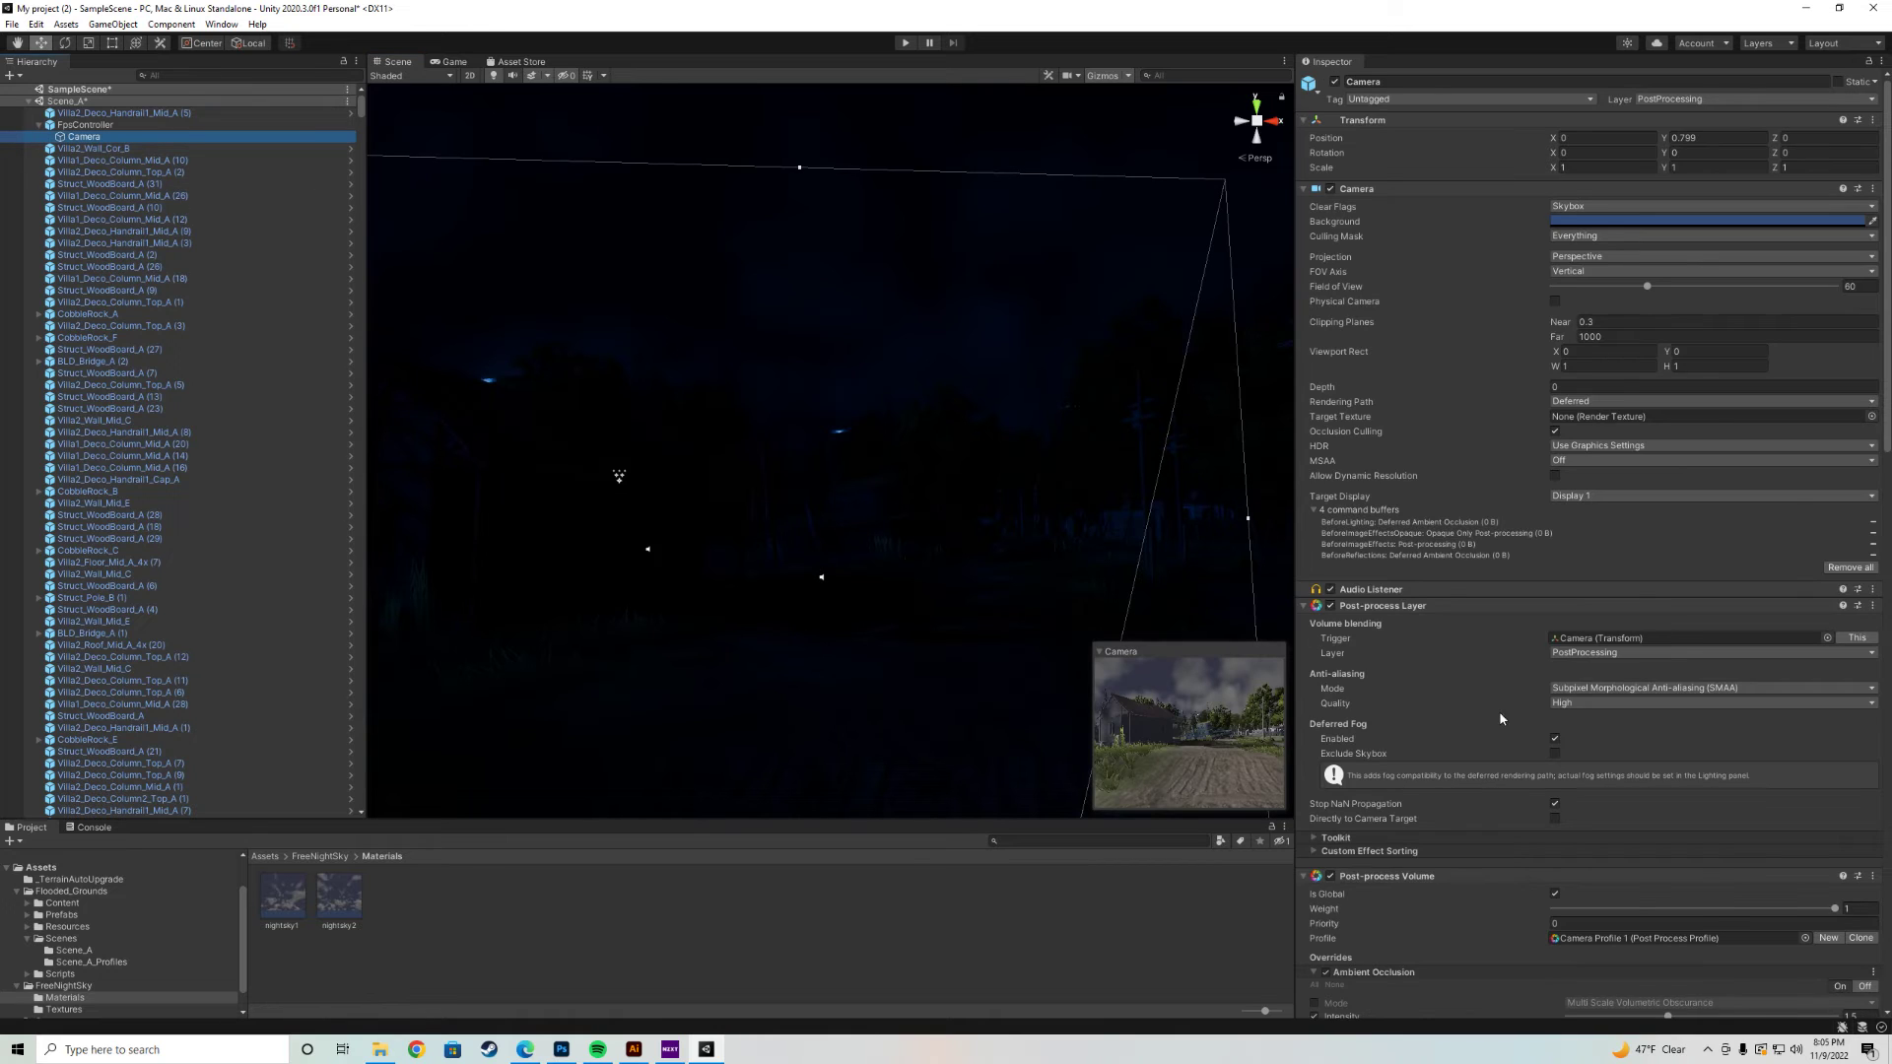
pyautogui.scroll(-3, 1471, 720)
pyautogui.scroll(-3, 1449, 754)
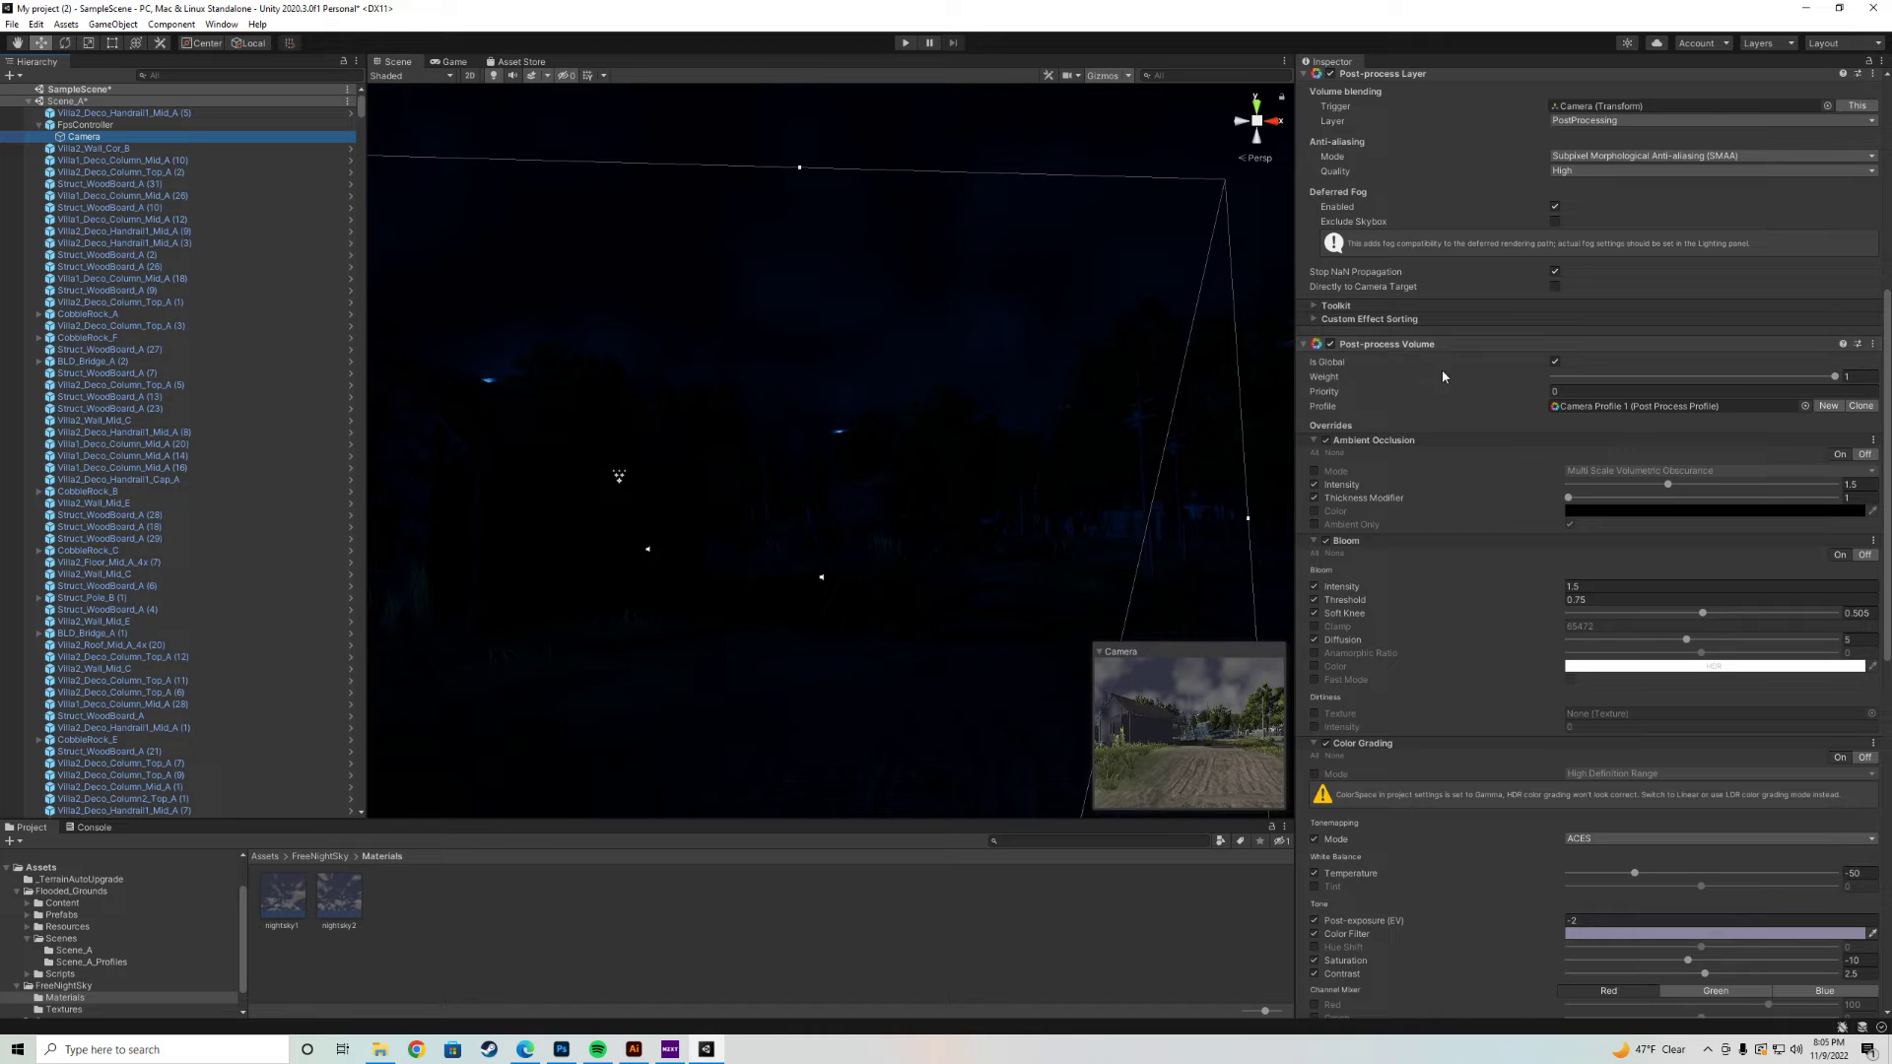
pyautogui.click(1620, 935)
pyautogui.click(1733, 966)
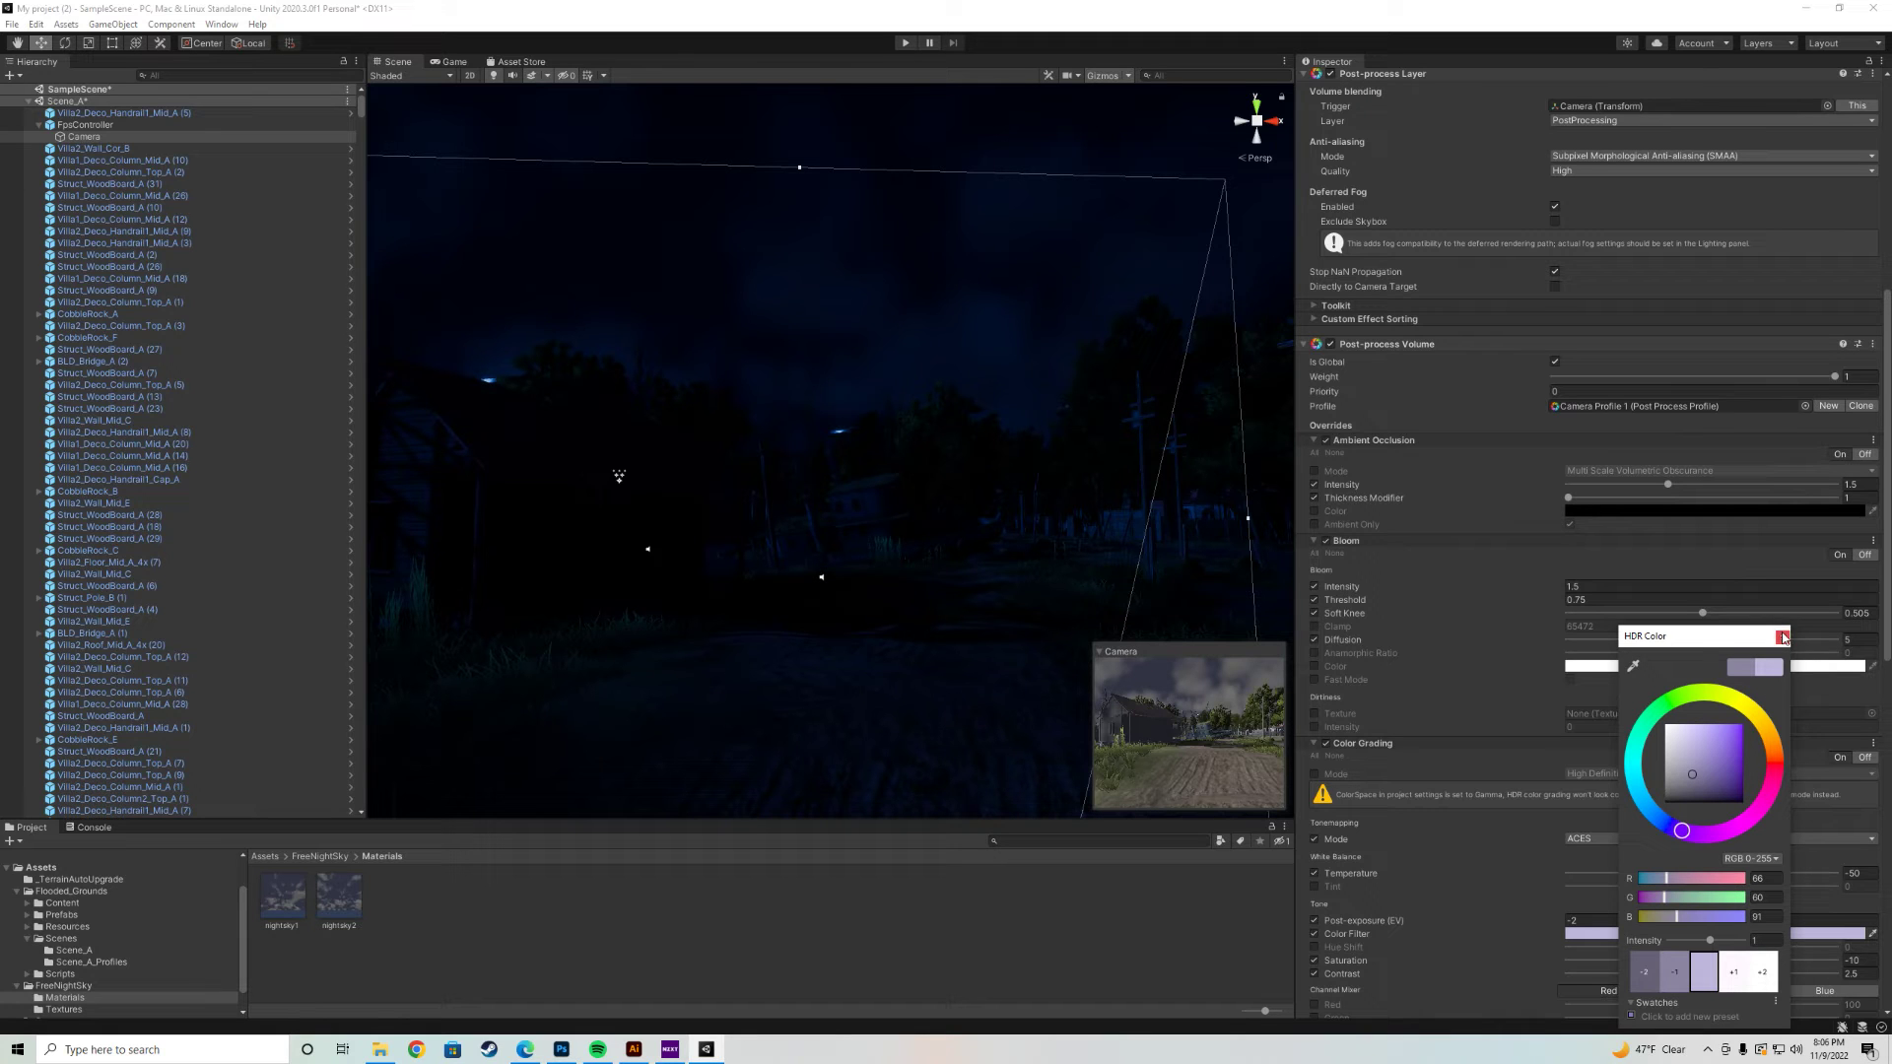
pyautogui.click(908, 42)
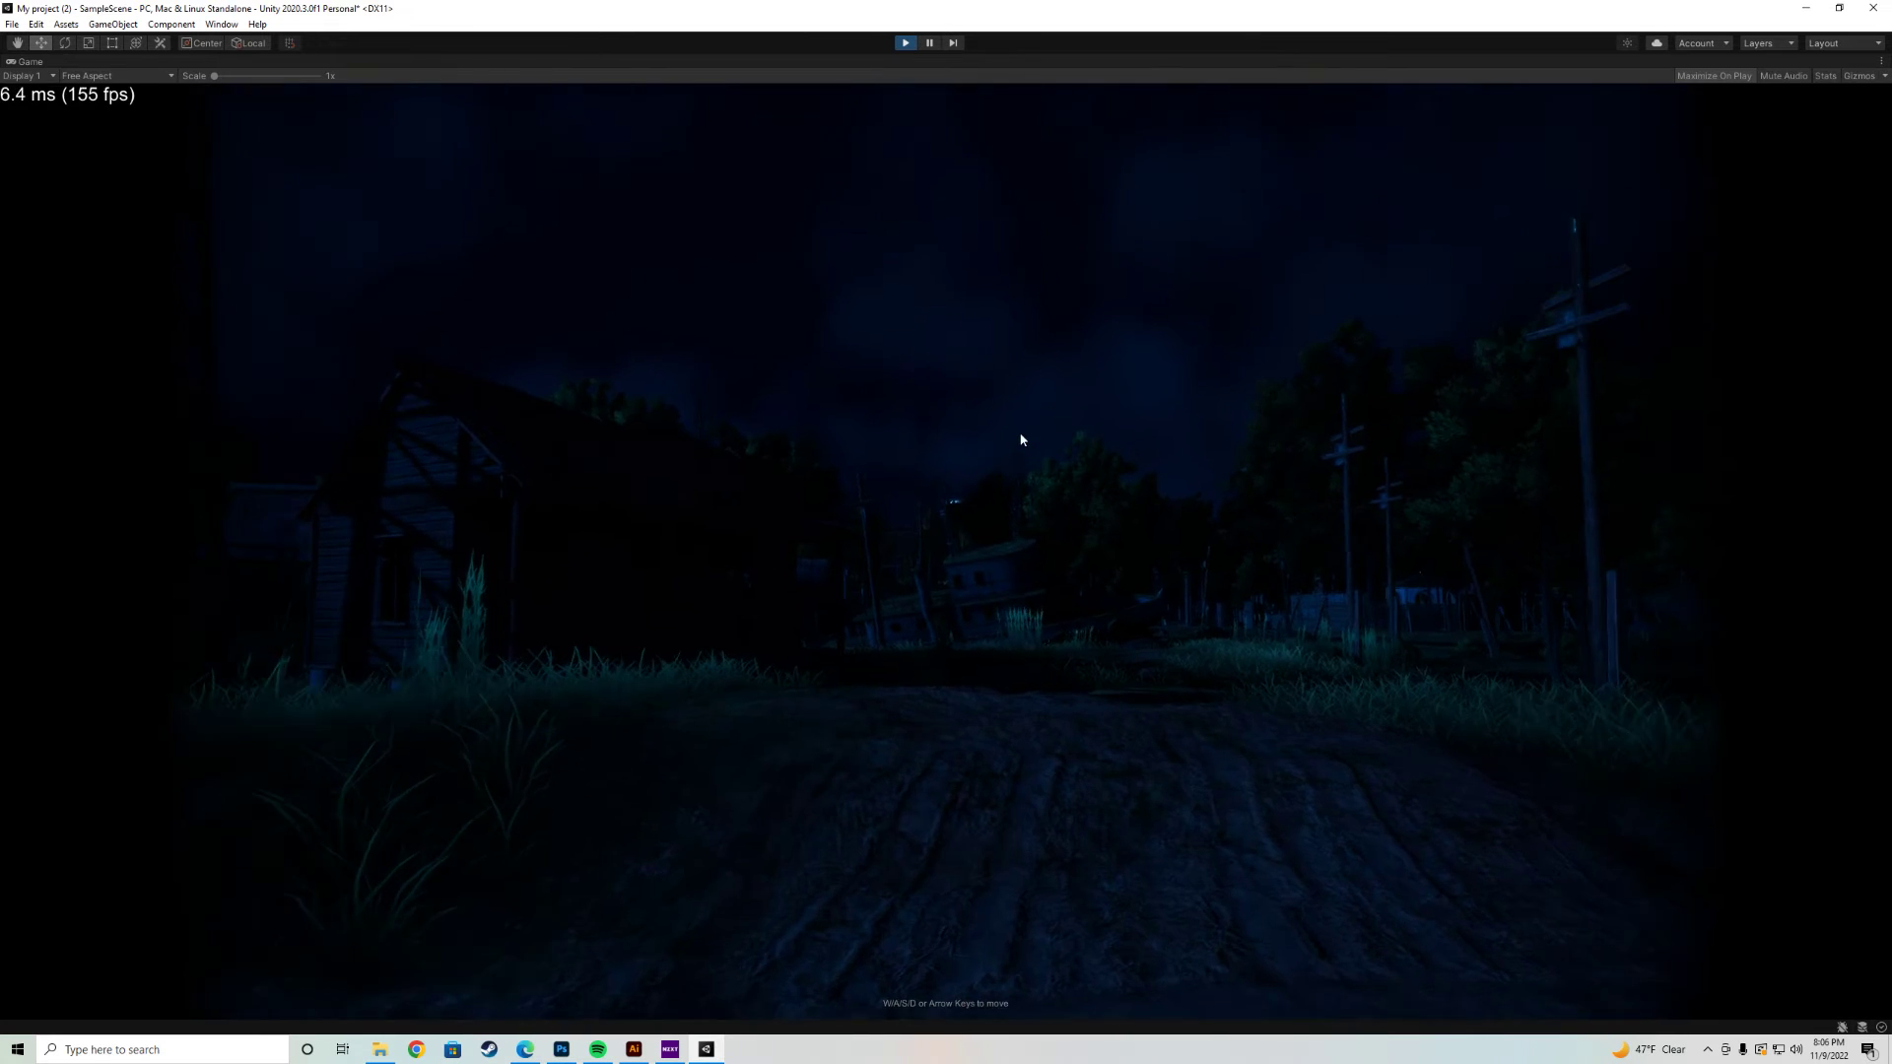
# Walk past the telephone pole and along the dirt path, then stop Play mode.
pyautogui.press('w')
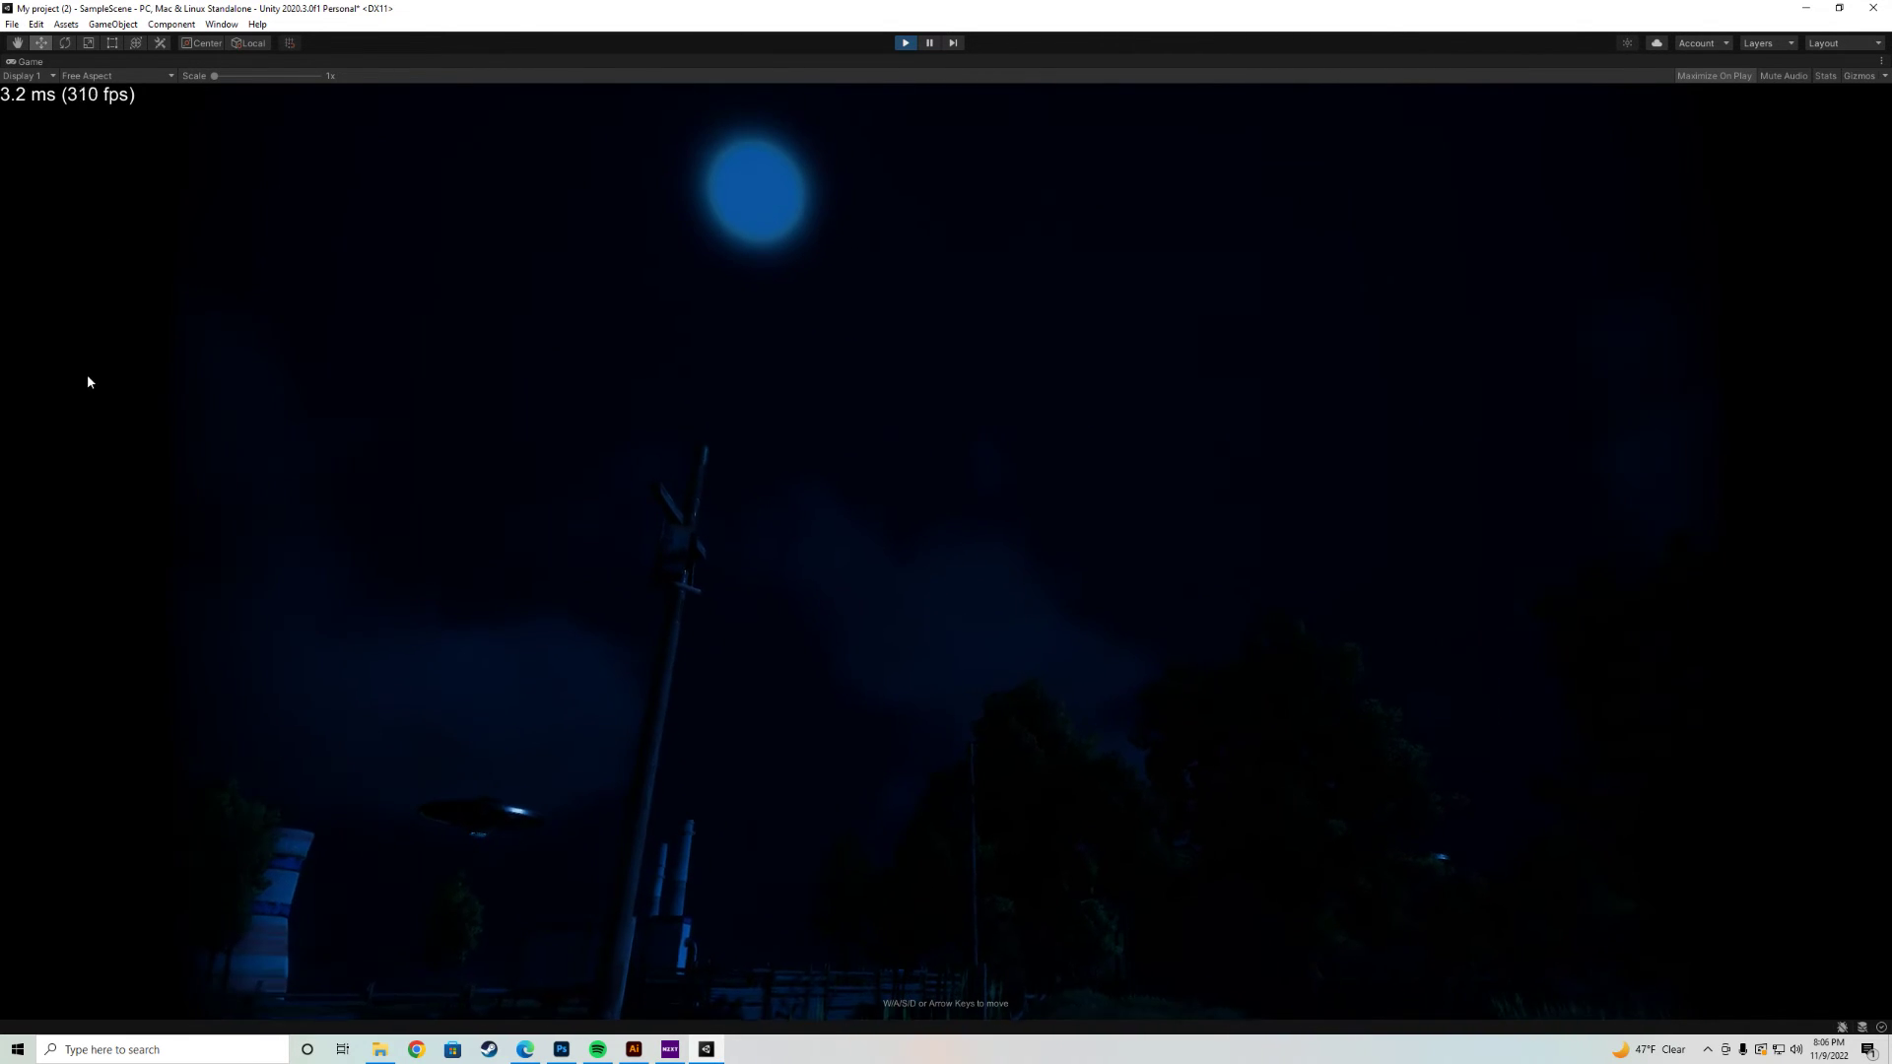
pyautogui.press('w')
pyautogui.moveTo(61, 400)
pyautogui.mouseDown(button='right')
pyautogui.moveTo(2, 735)
pyautogui.moveTo(1, 893)
pyautogui.moveTo(366, 883)
pyautogui.moveTo(5, 867)
pyautogui.moveTo(4, 828)
pyautogui.moveTo(5, 888)
pyautogui.moveTo(97, 888)
pyautogui.mouseUp(button='right')
pyautogui.press('w')
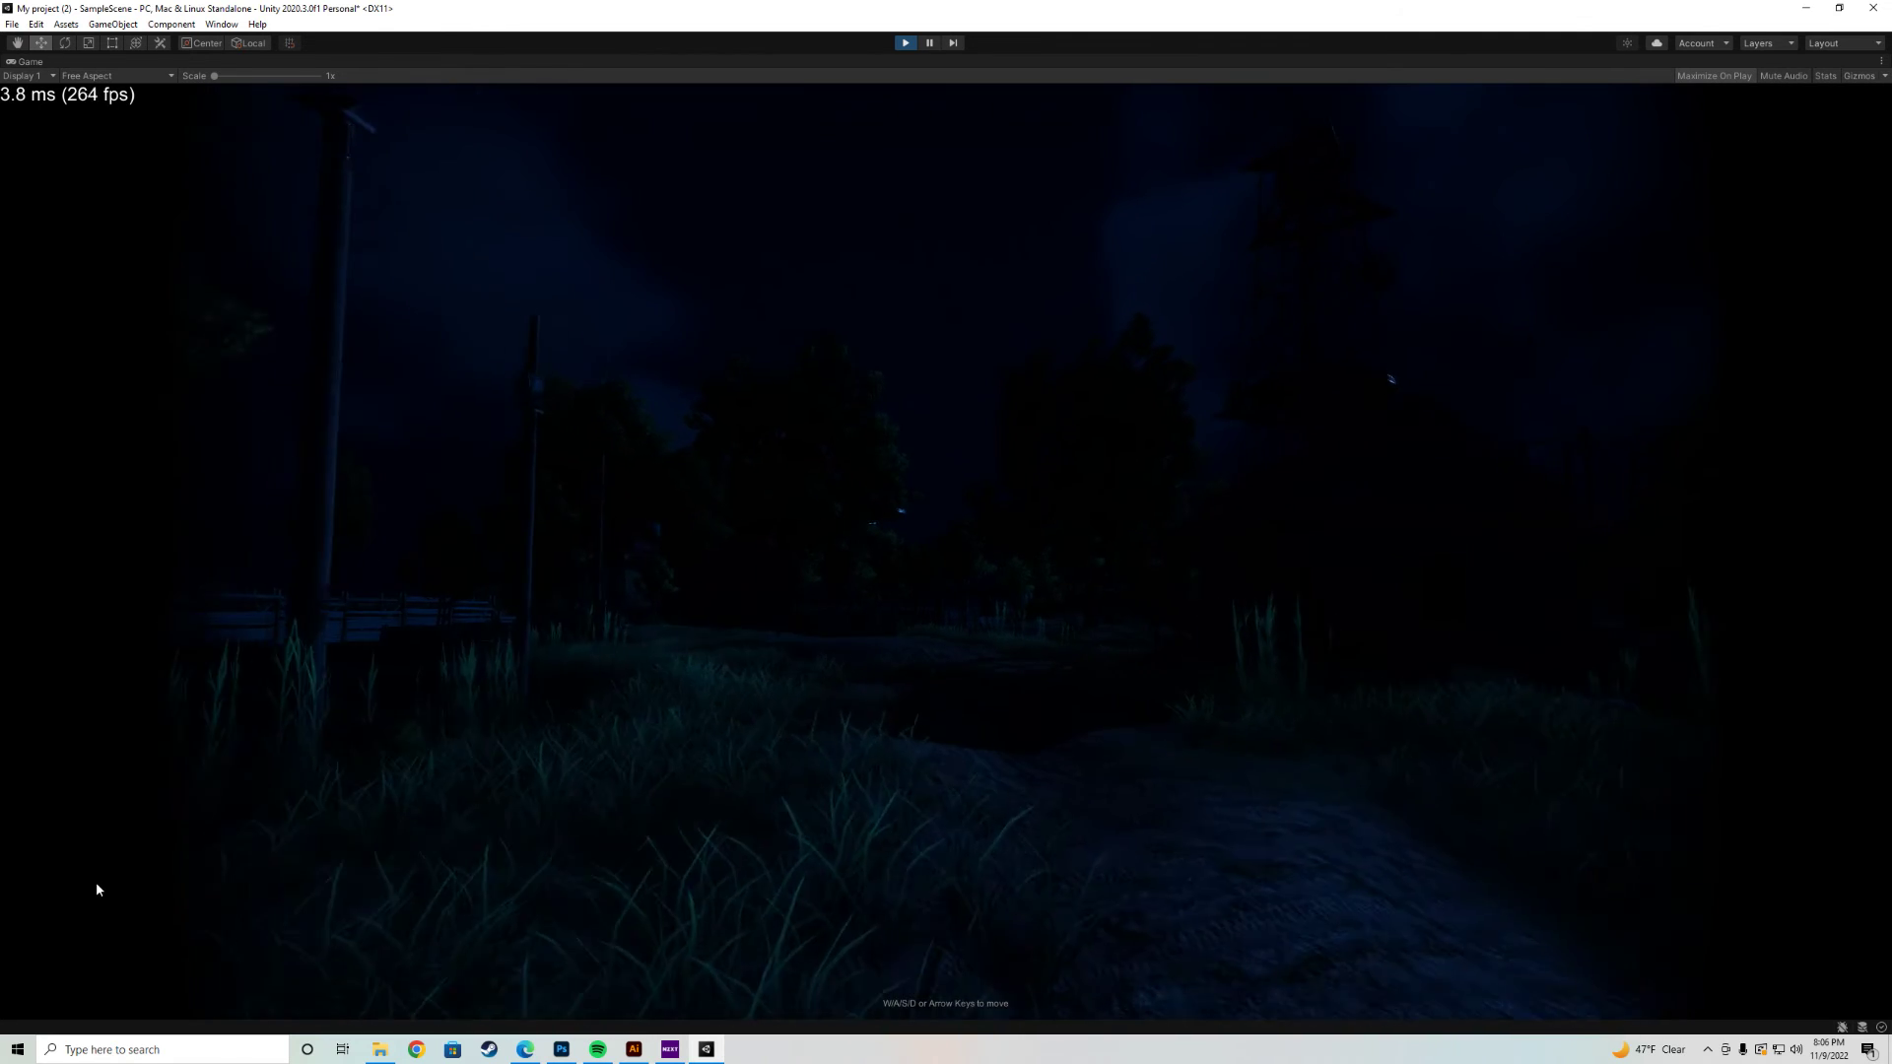
pyautogui.moveTo(95, 889); pyautogui.dragTo(913, 47, button='right')
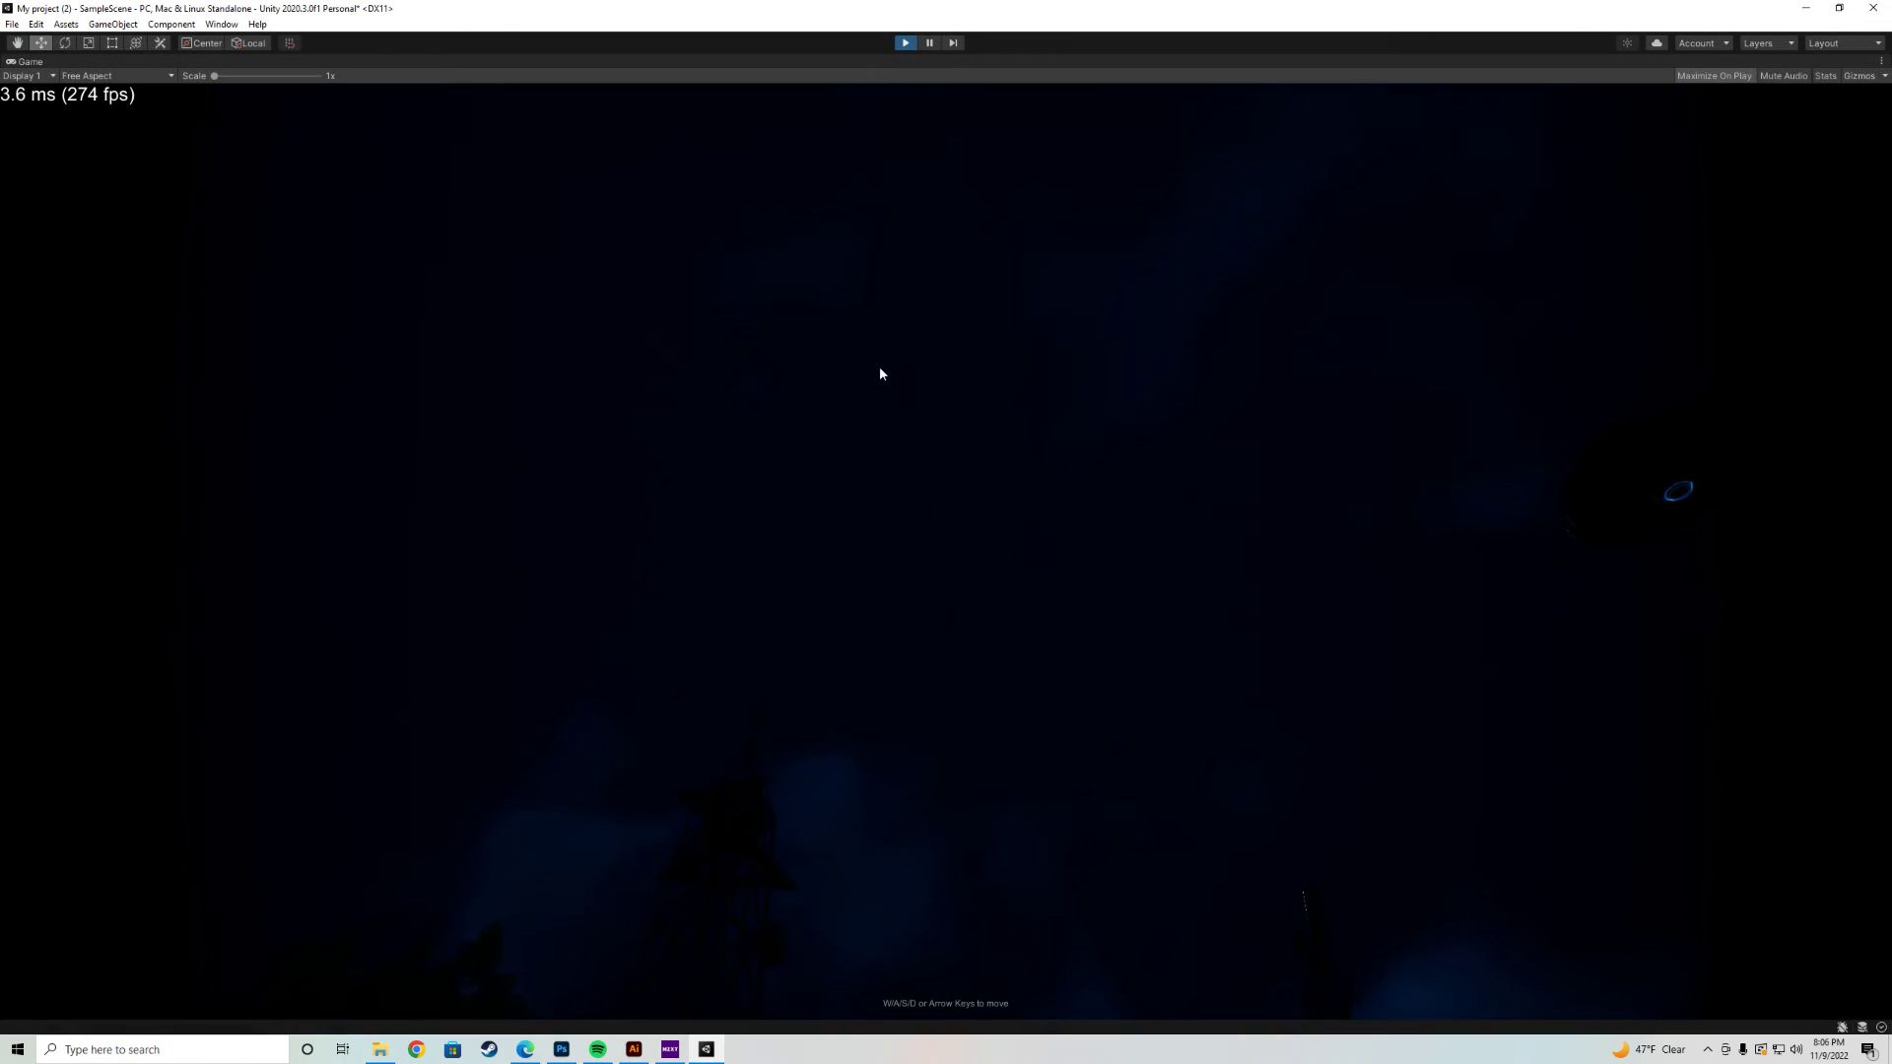
pyautogui.hotkey('ctrl', 'p')
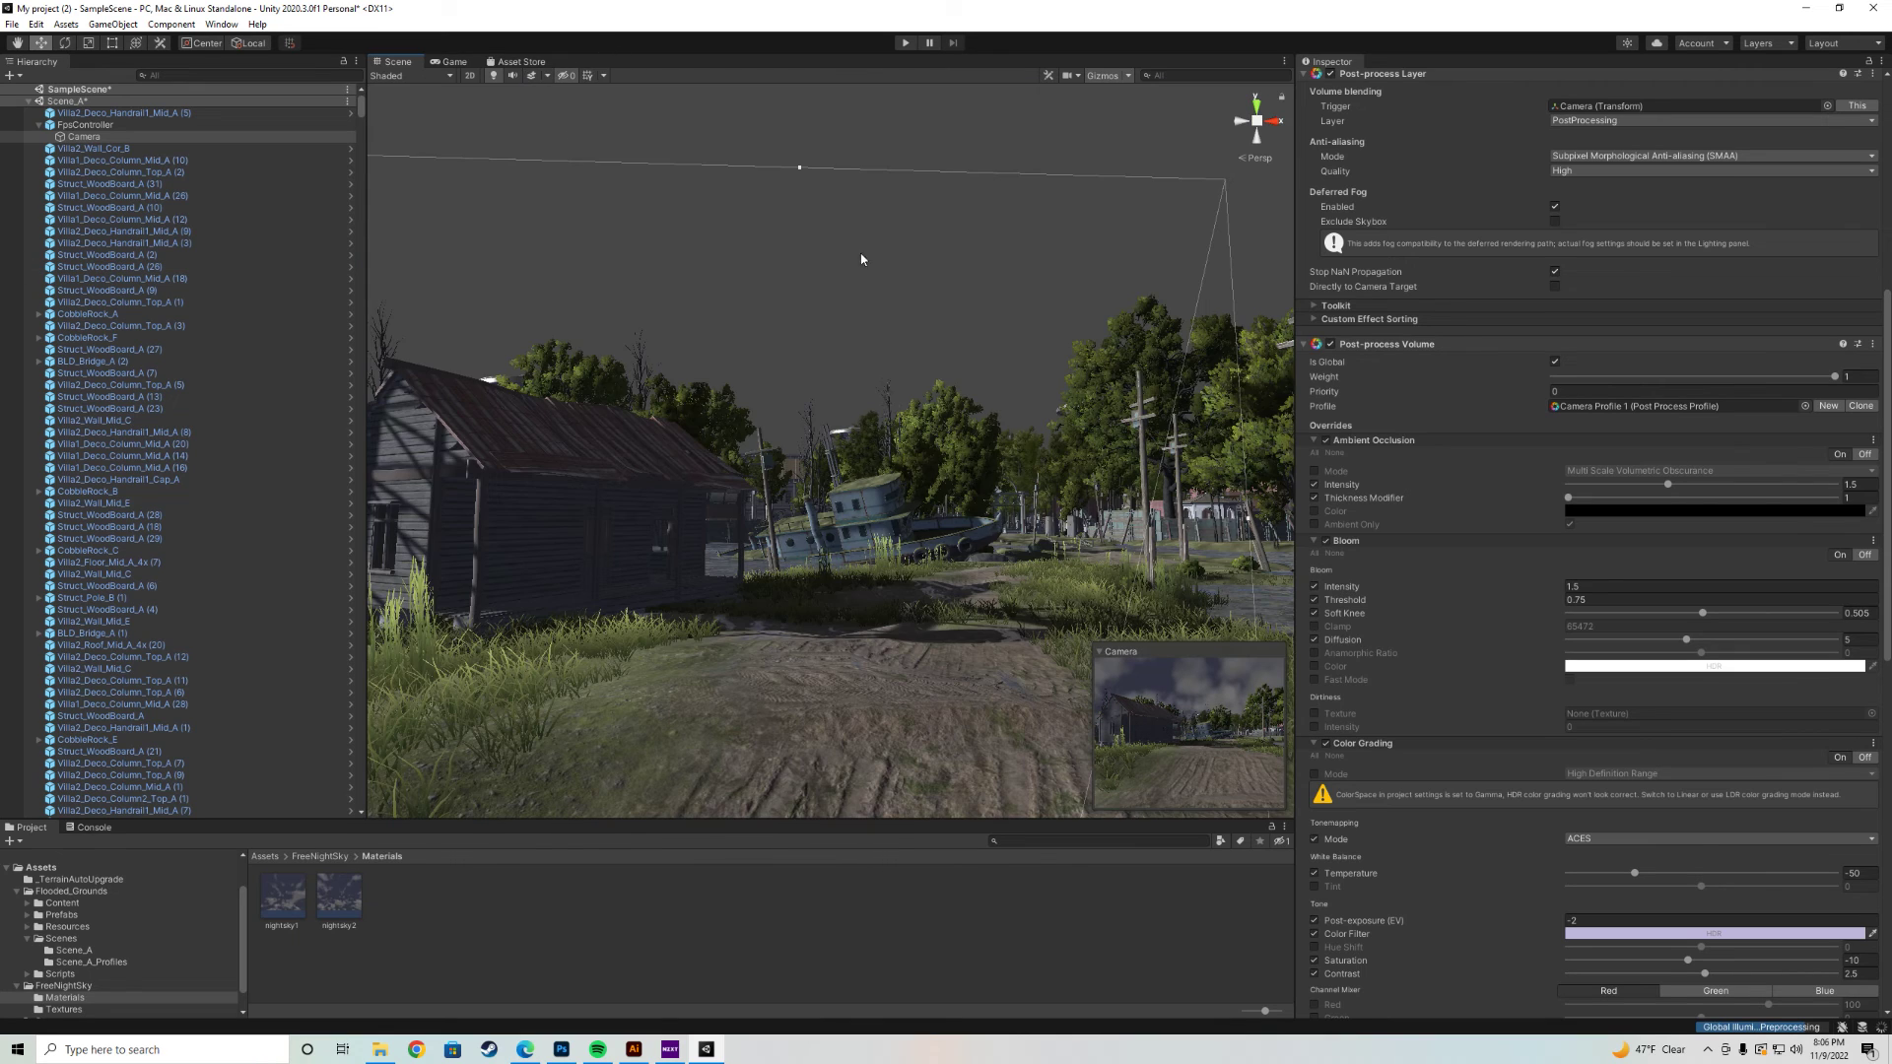
# Delete the first Prop_FlyingSaucer_Animated object from the scene.
pyautogui.moveTo(868, 254)
pyautogui.mouseDown(button='right')
pyautogui.moveTo(643, 244)
pyautogui.moveTo(753, 241)
pyautogui.mouseUp(button='right')
pyautogui.click(629, 304)
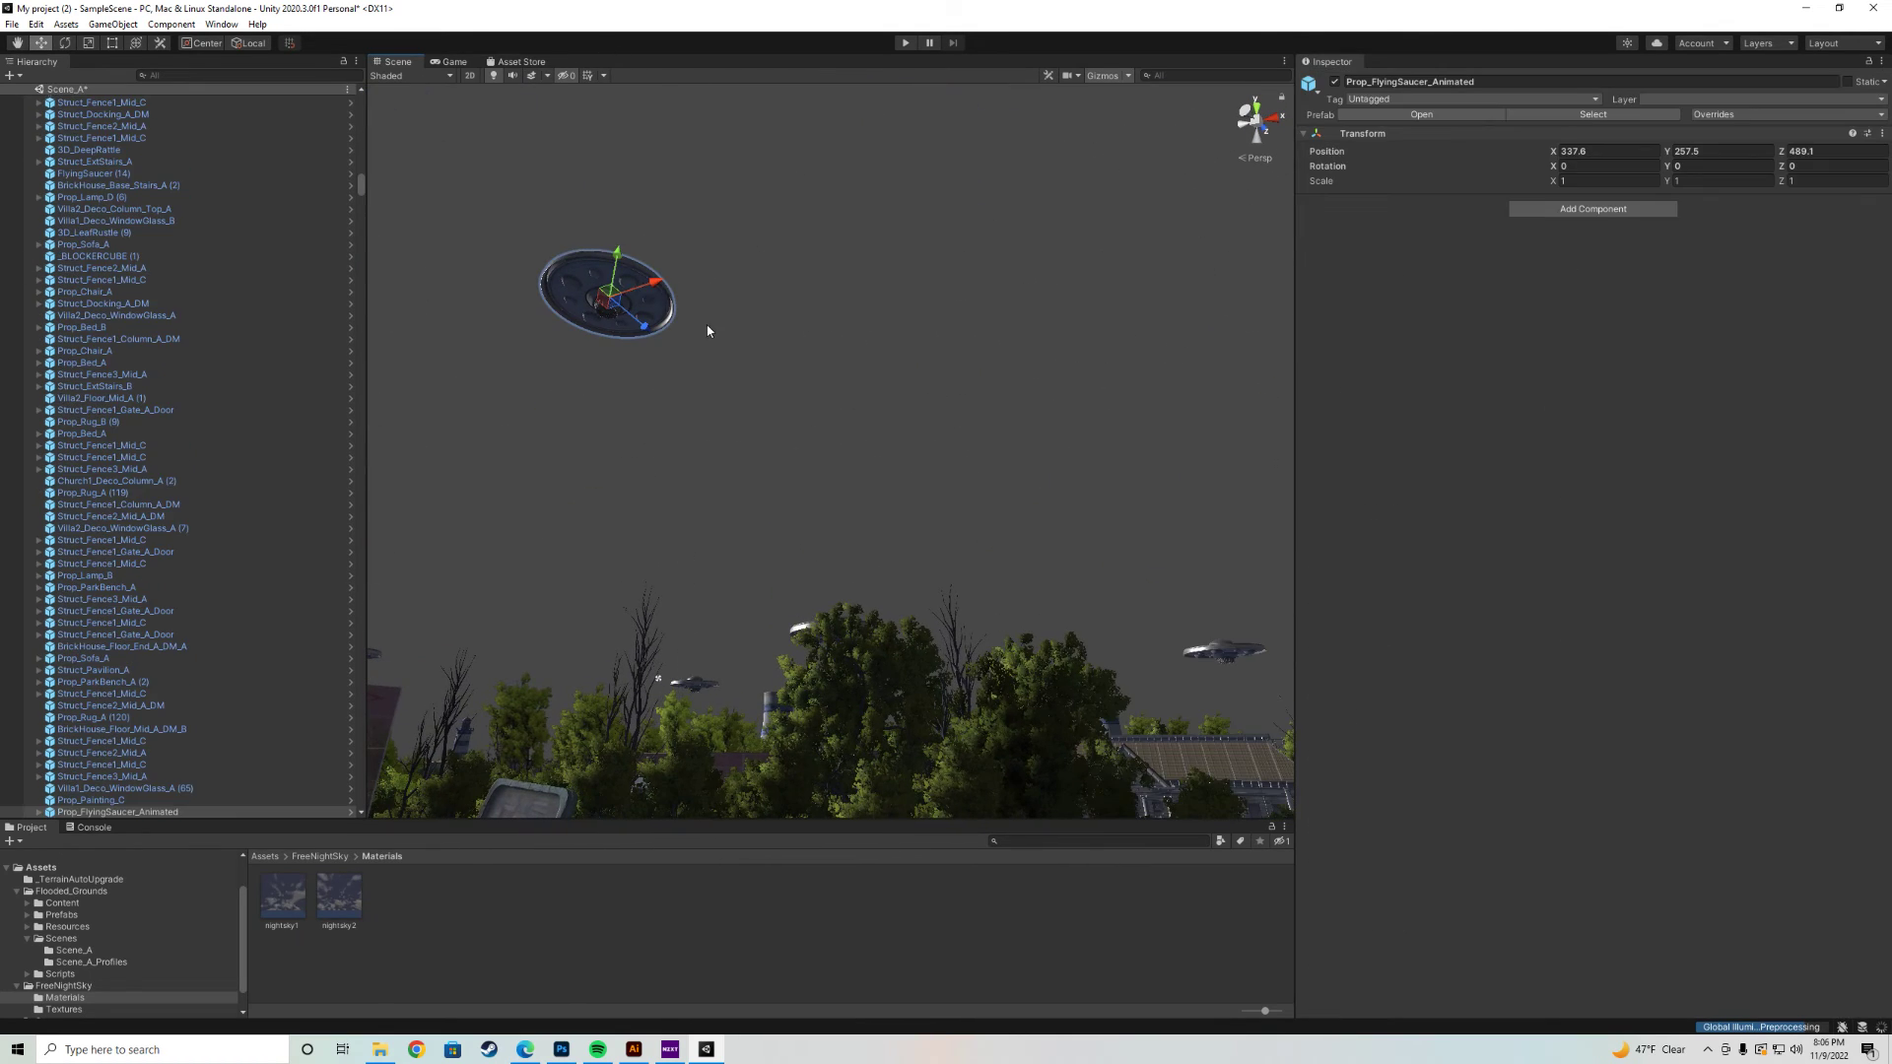
pyautogui.scroll(-1, 246, 770)
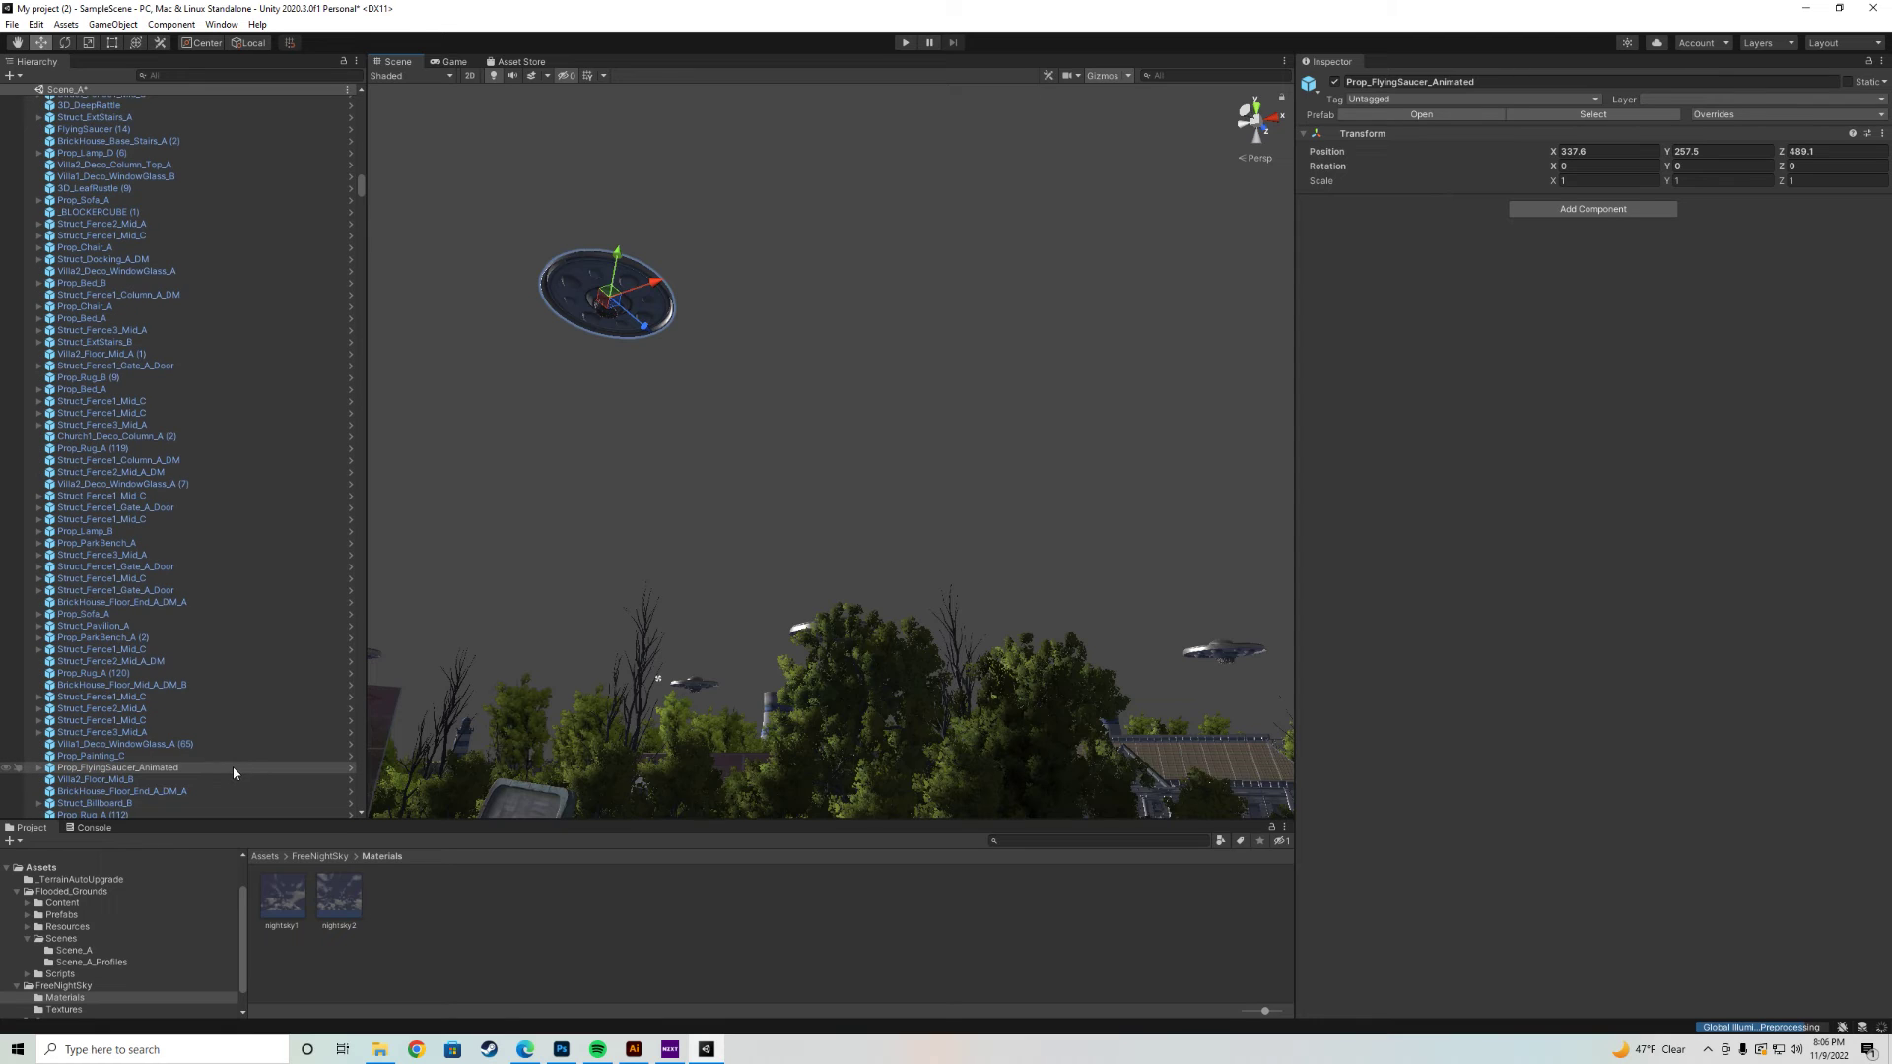
pyautogui.click(232, 767)
pyautogui.rightClick(245, 768)
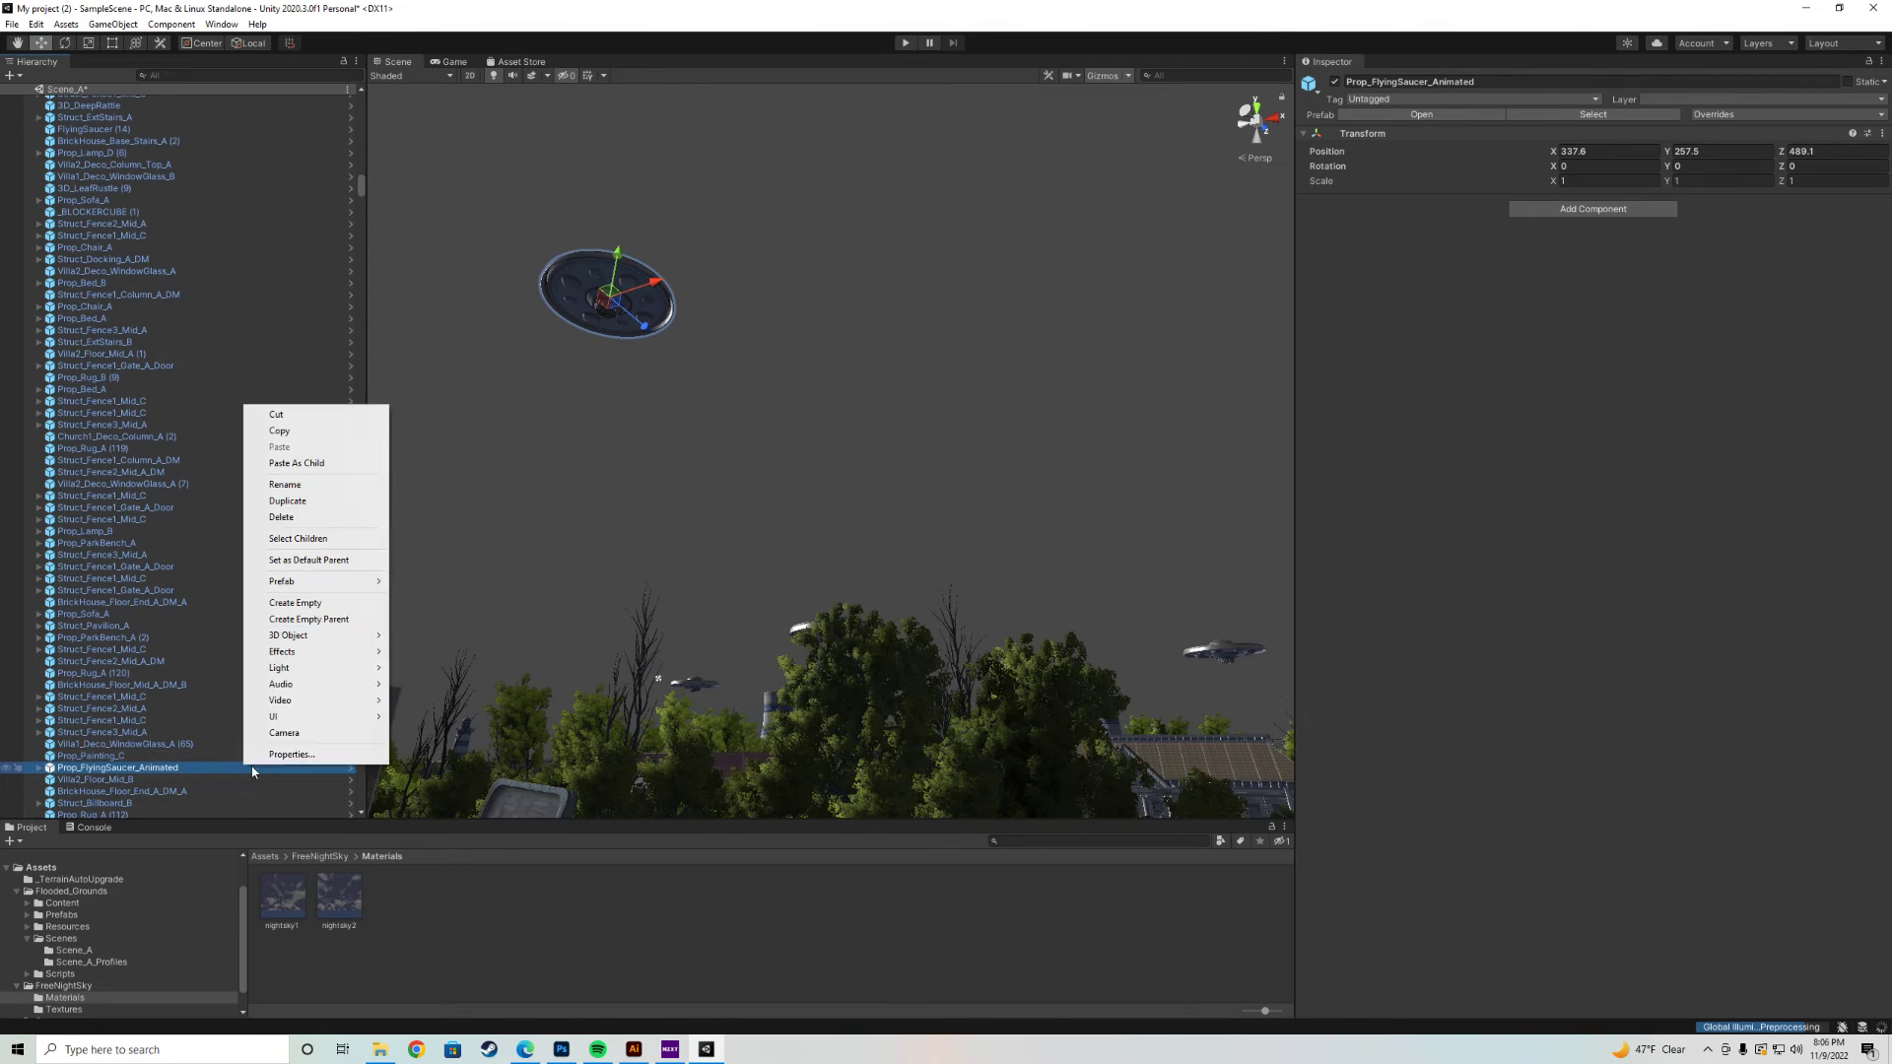
pyautogui.click(281, 516)
# Delete a second flying saucer and scan the sky for any remaining ones.
pyautogui.moveTo(666, 548); pyautogui.dragTo(975, 553, button='right')
pyautogui.click(1007, 505)
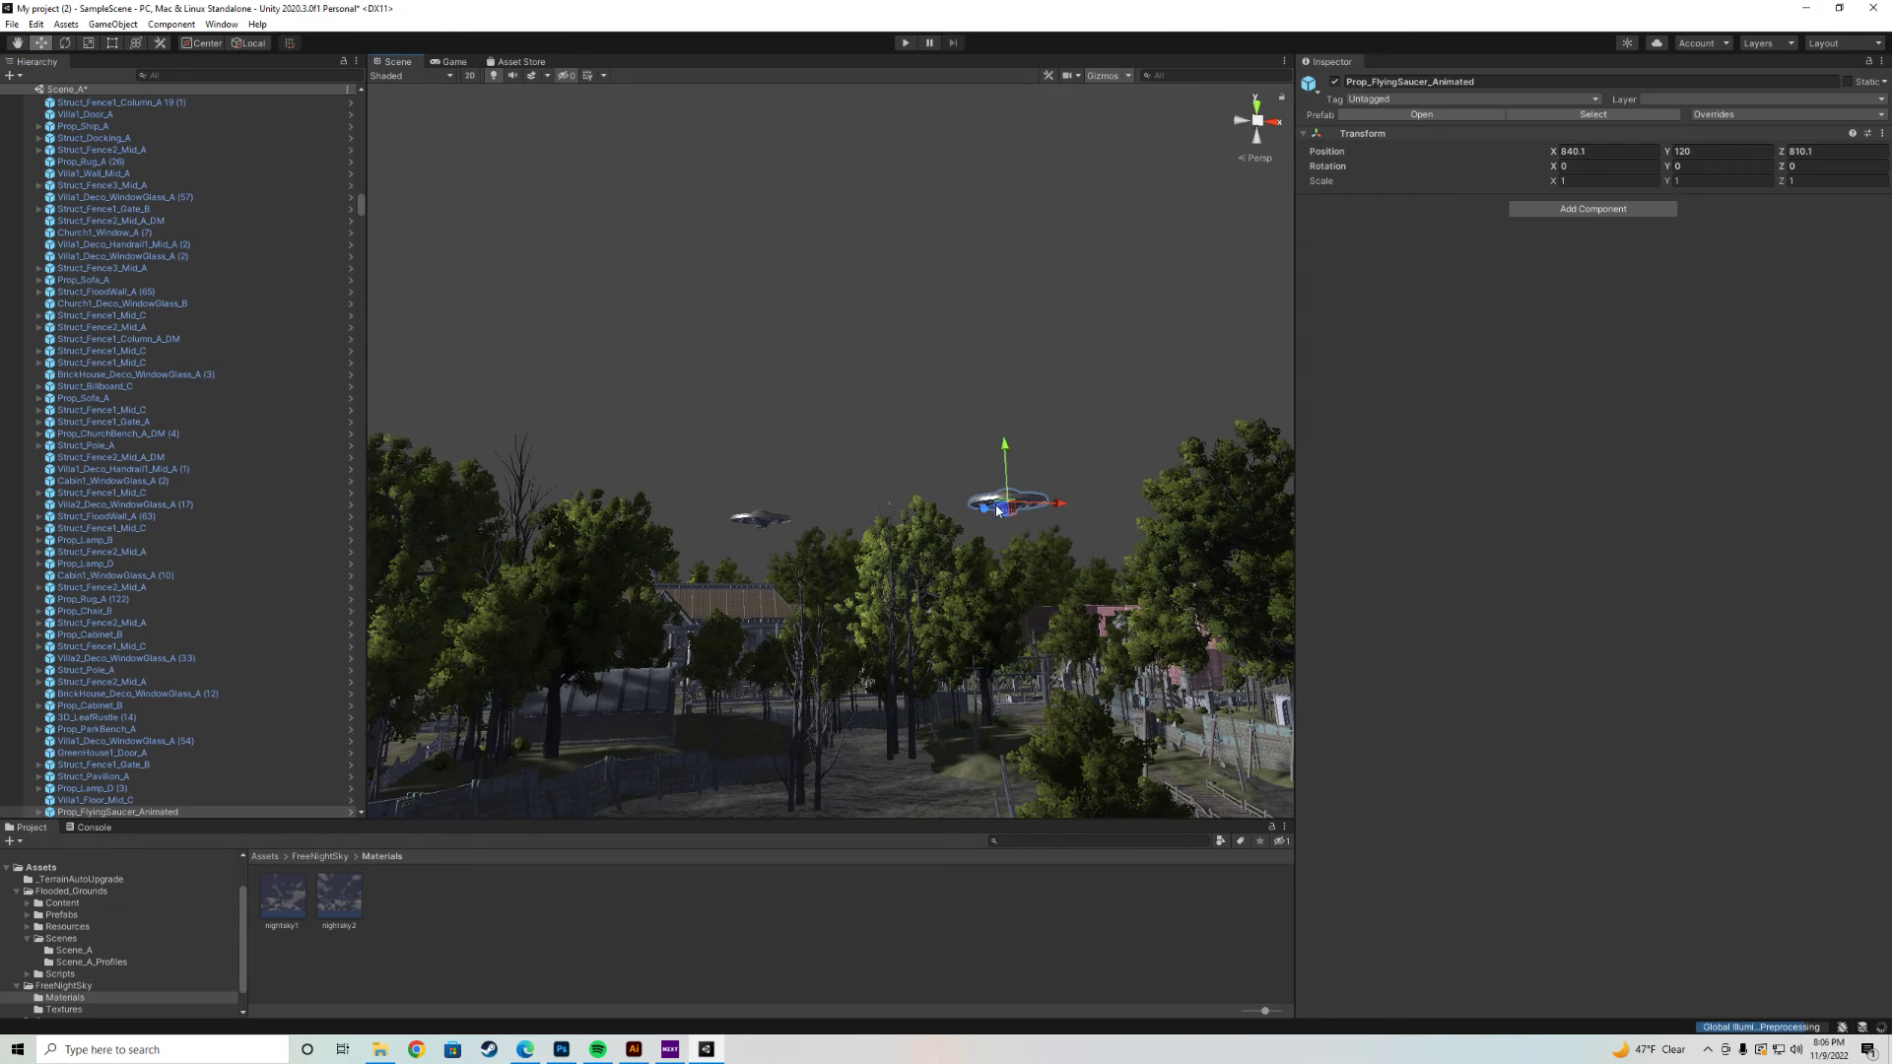
pyautogui.scroll(-3, 192, 652)
pyautogui.rightClick(191, 722)
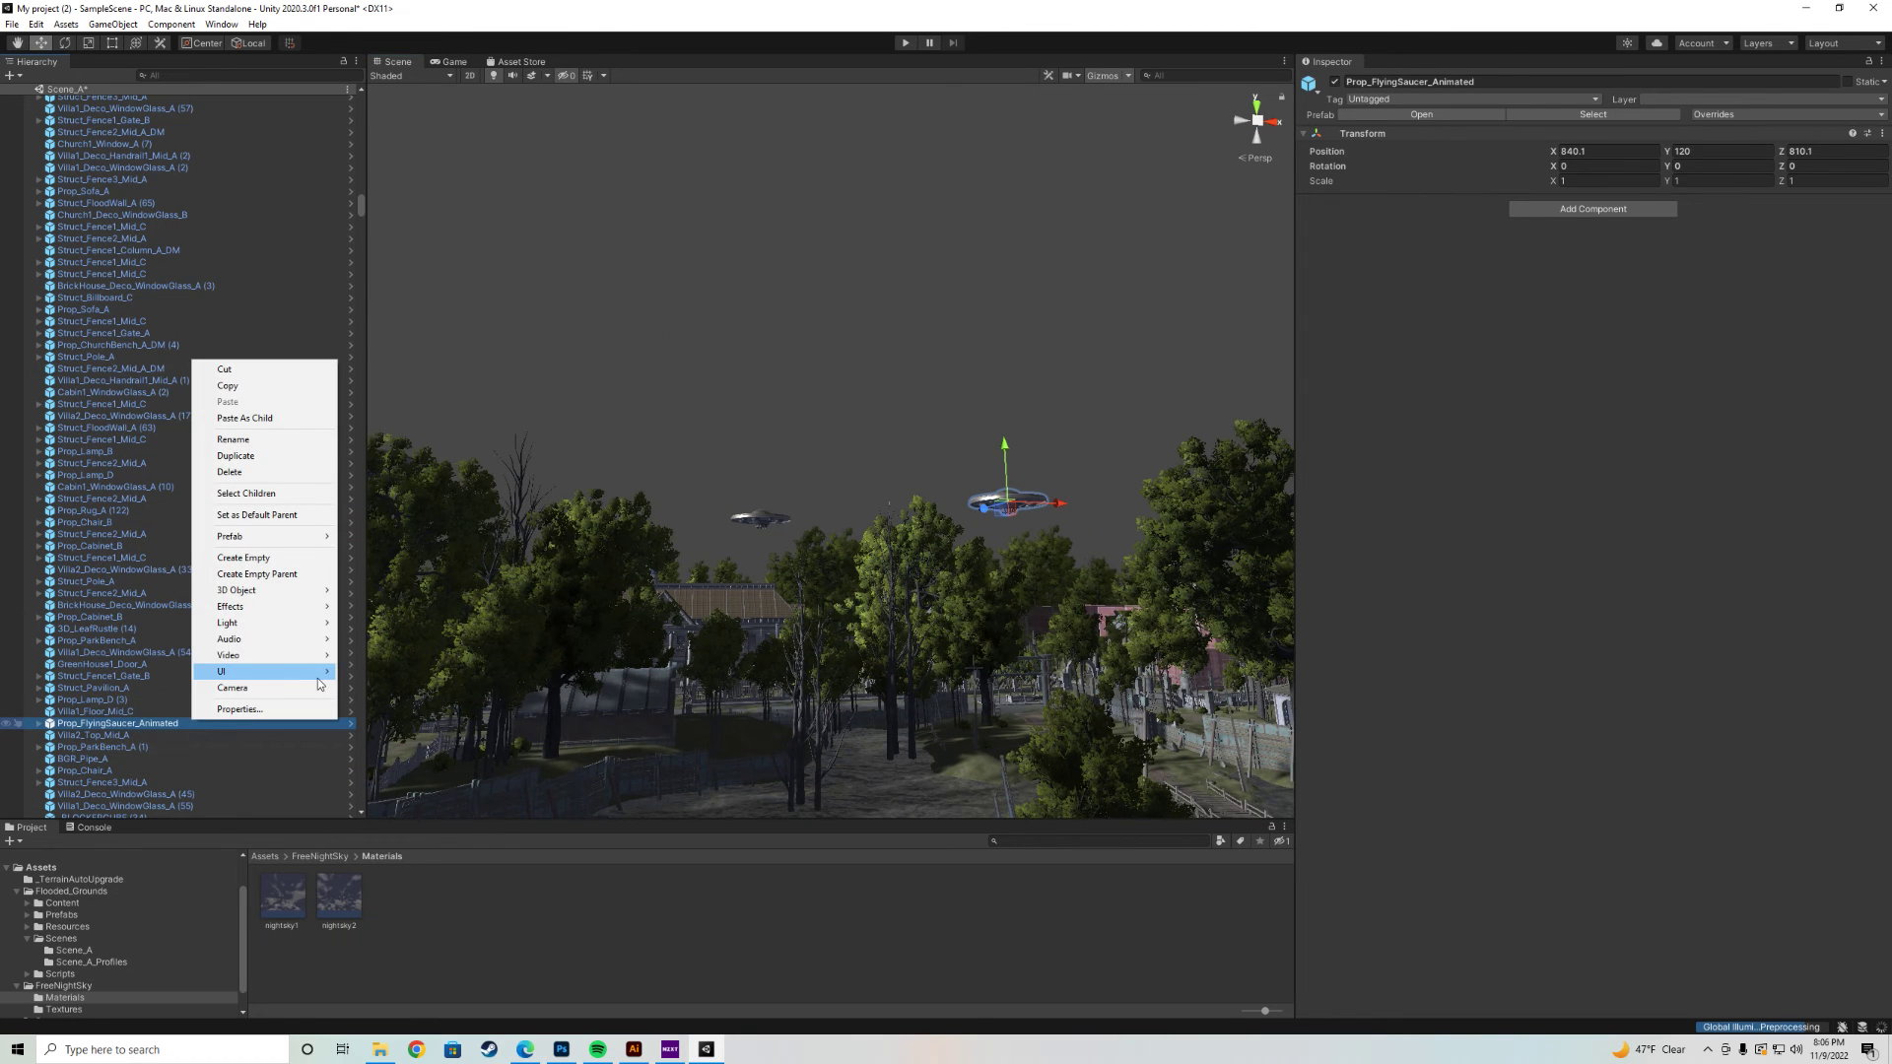
pyautogui.click(245, 475)
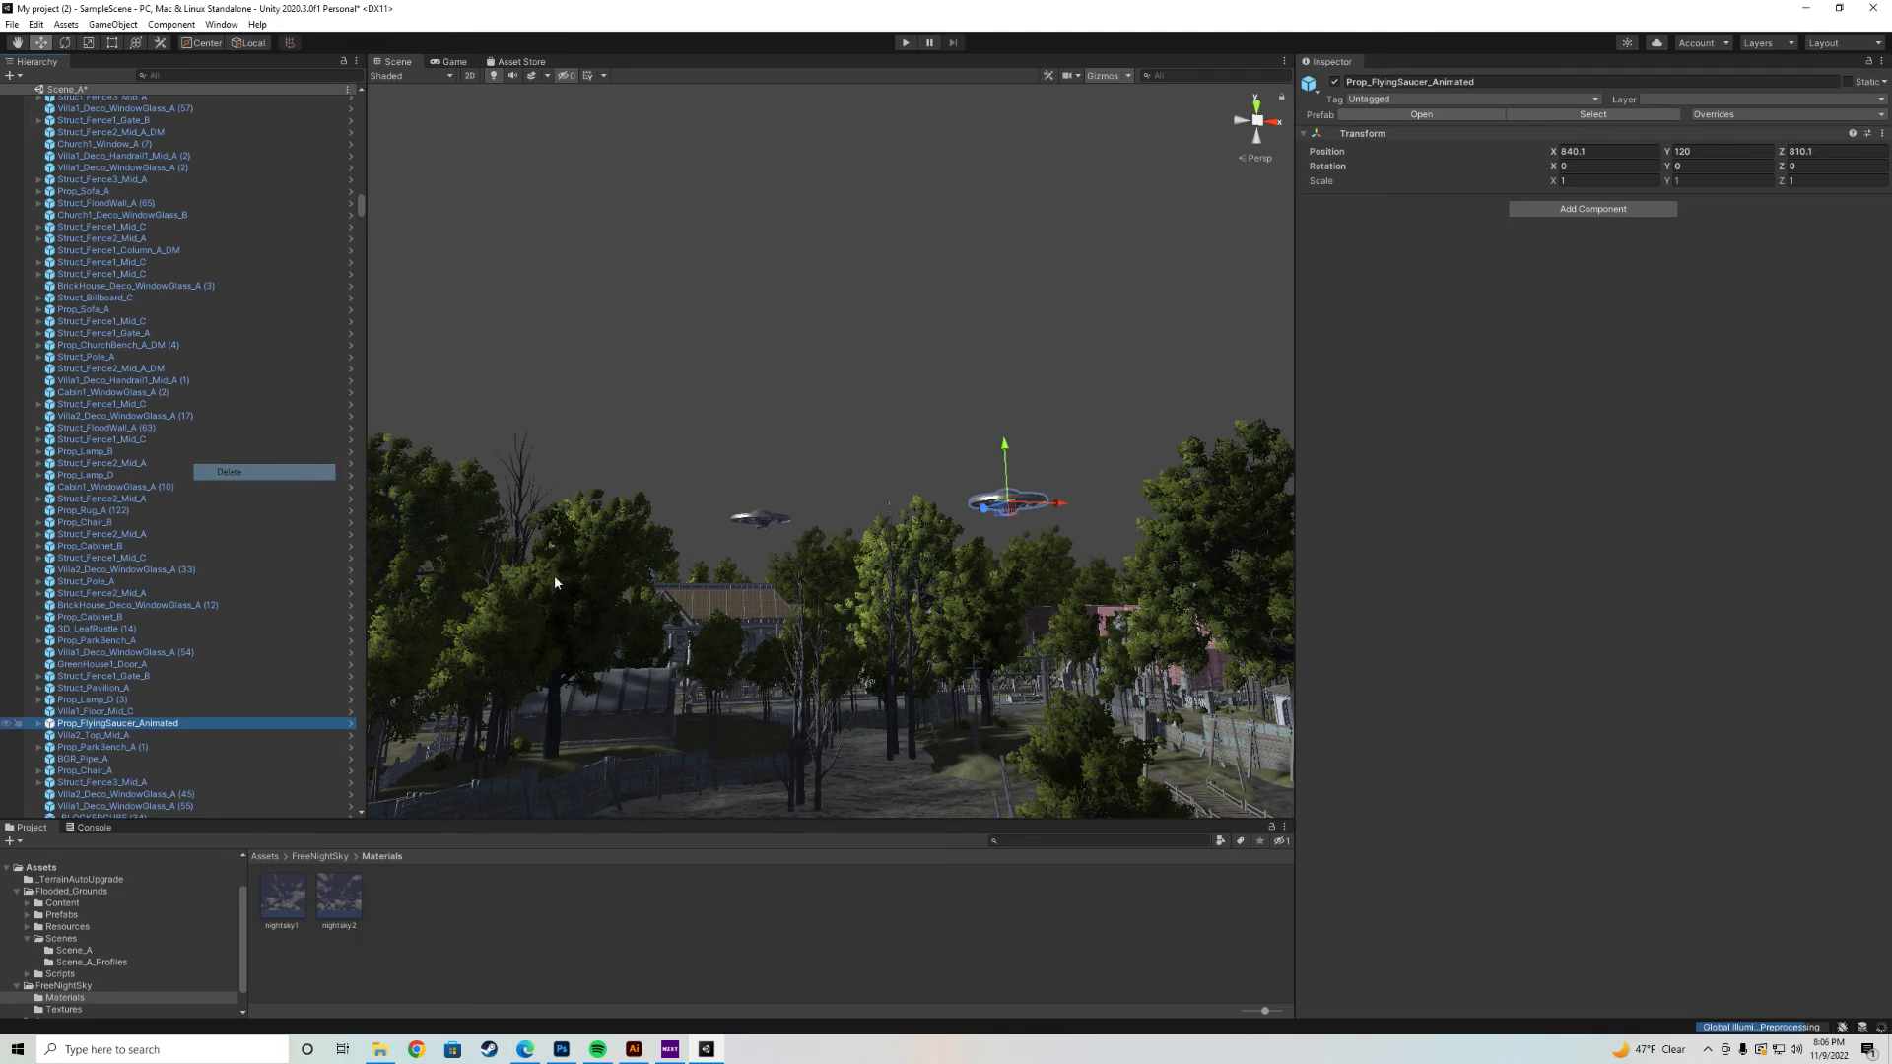
pyautogui.moveTo(828, 562); pyautogui.dragTo(1190, 607, button='right')
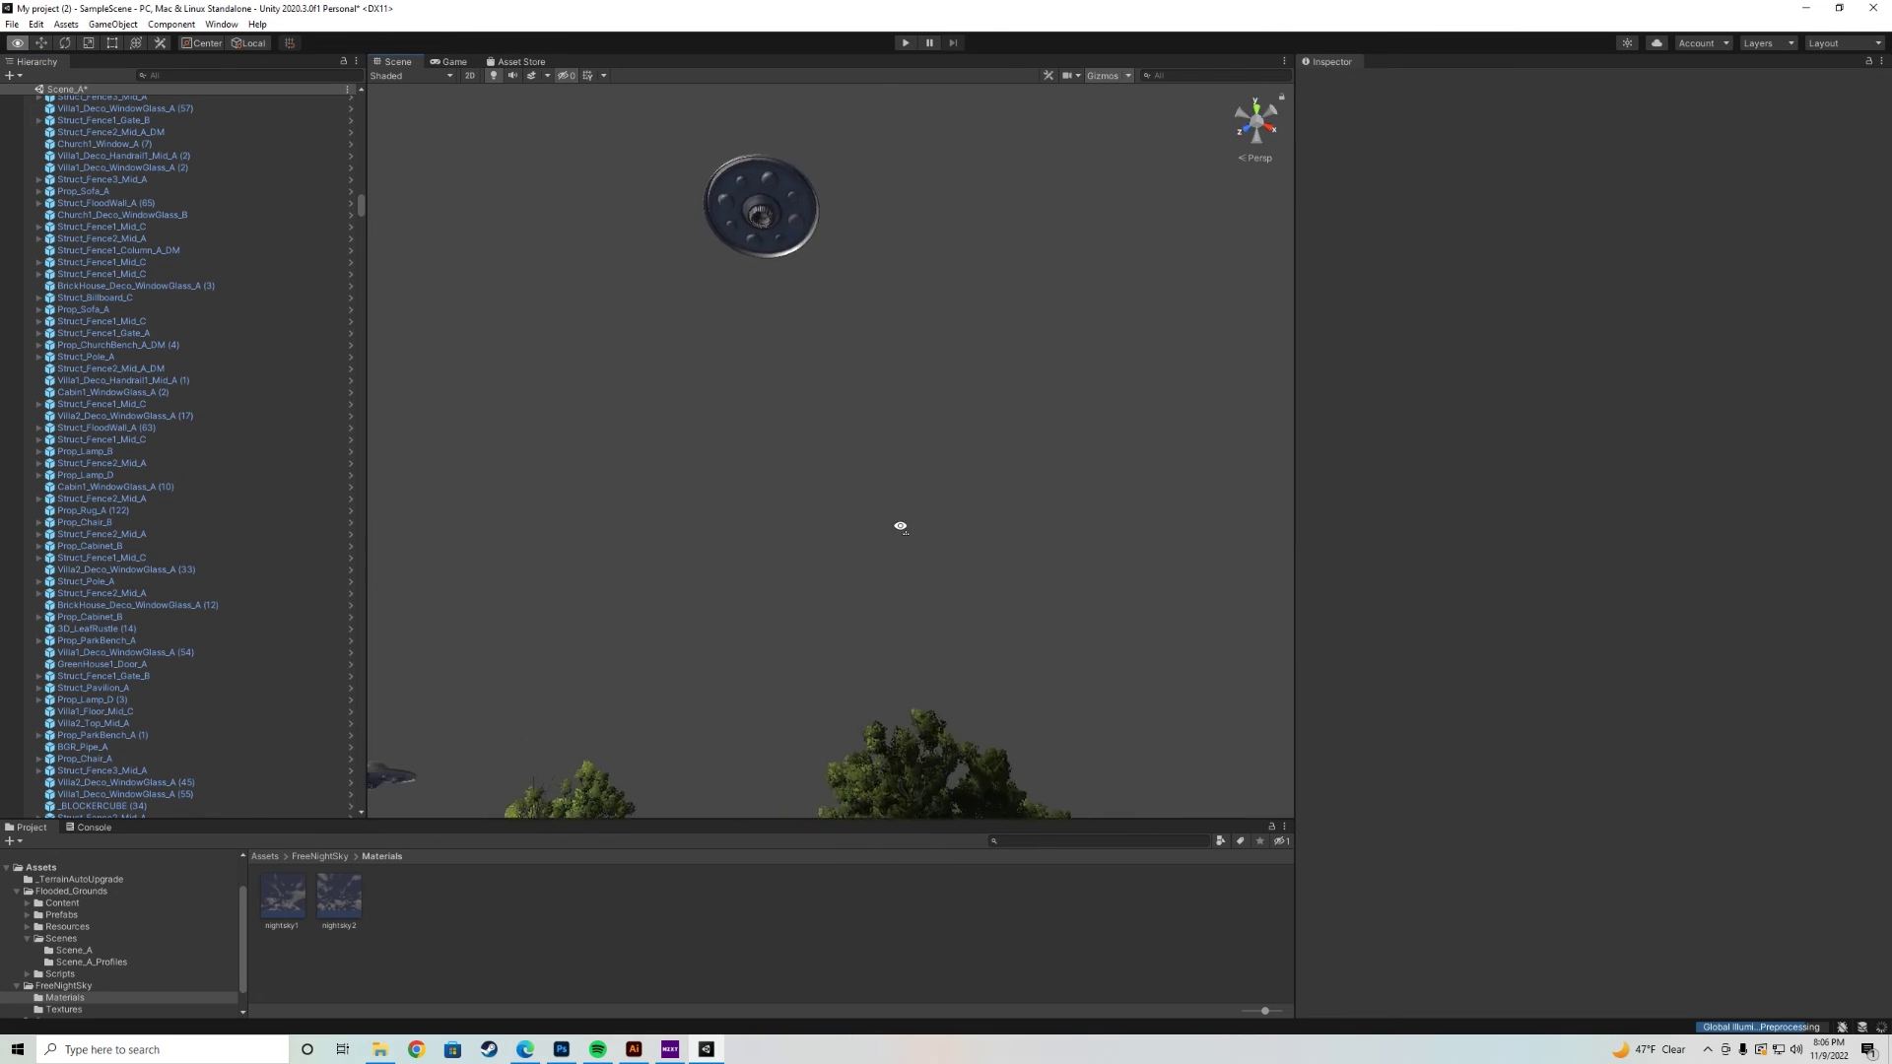
pyautogui.moveTo(1190, 606)
pyautogui.mouseDown(button='right')
pyautogui.moveTo(543, 631)
pyautogui.moveTo(555, 132)
pyautogui.mouseUp(button='right')
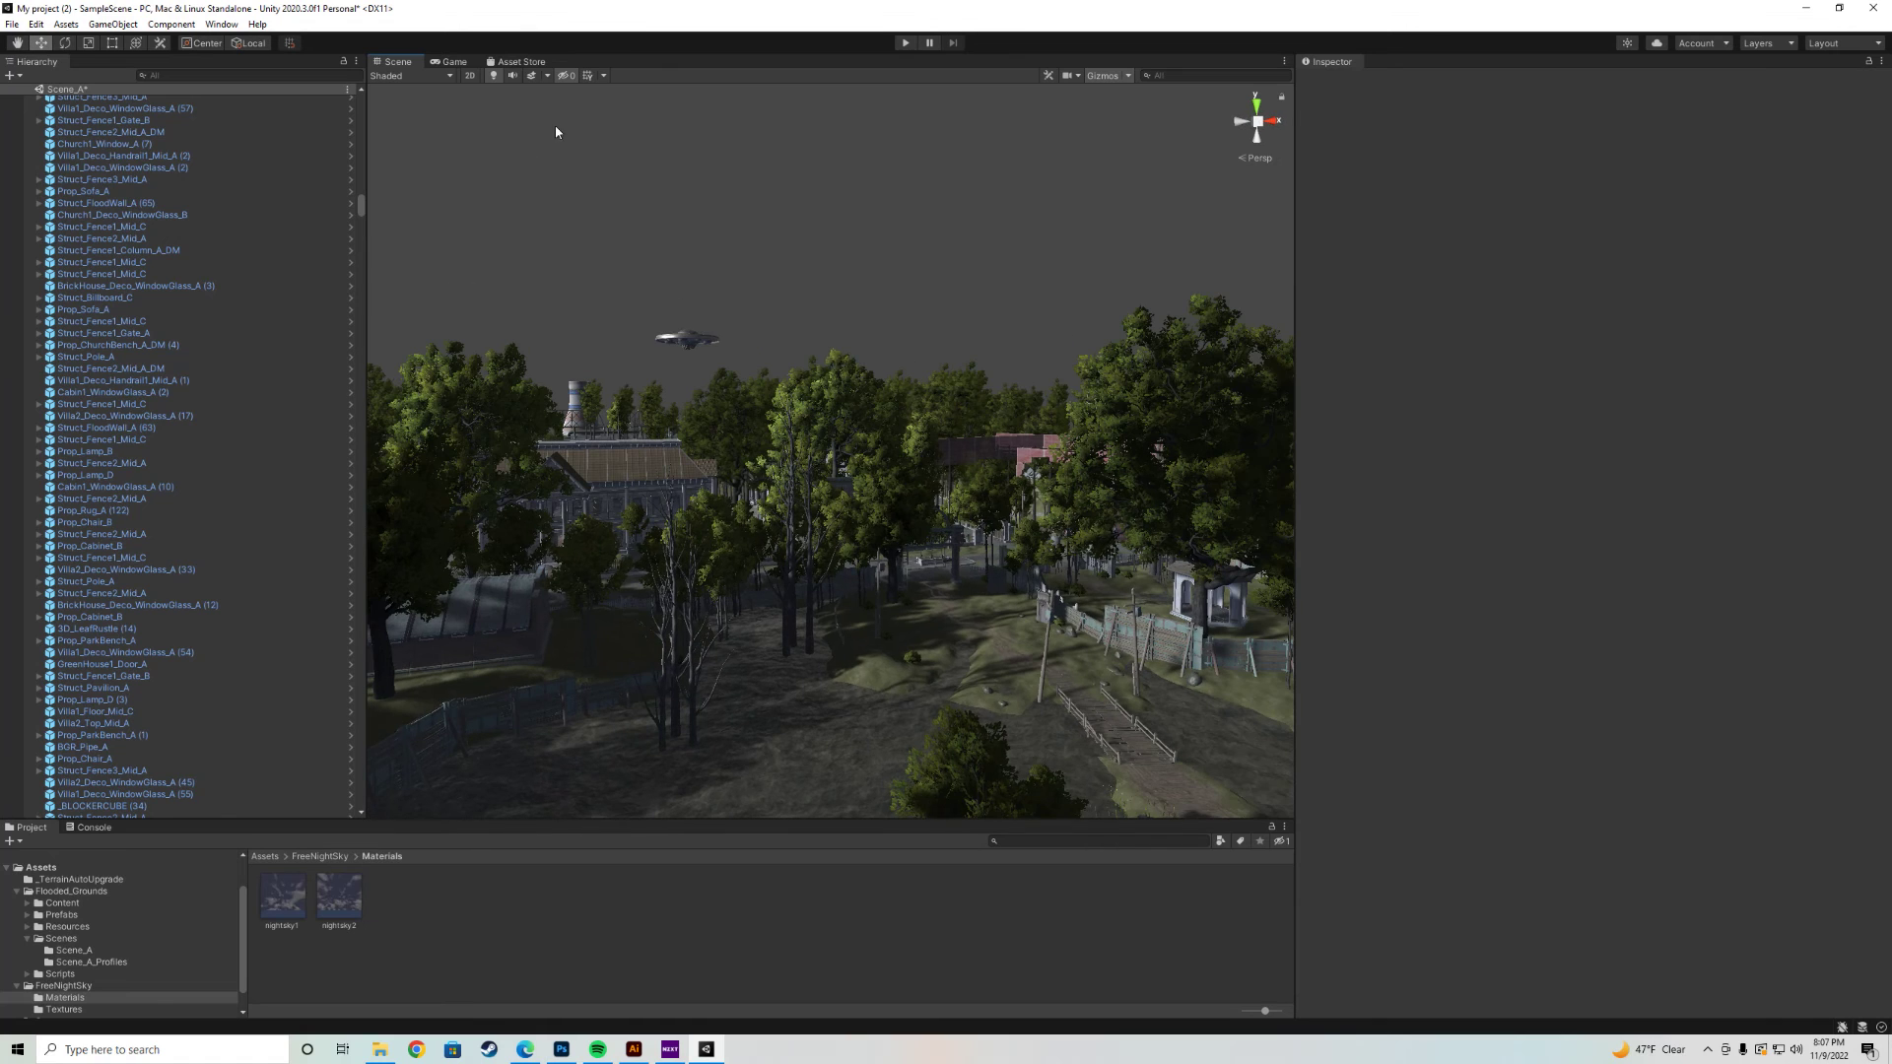
# Enable Scene view effects and fly around the fenced dirt path and dark trees.
pyautogui.click(534, 77)
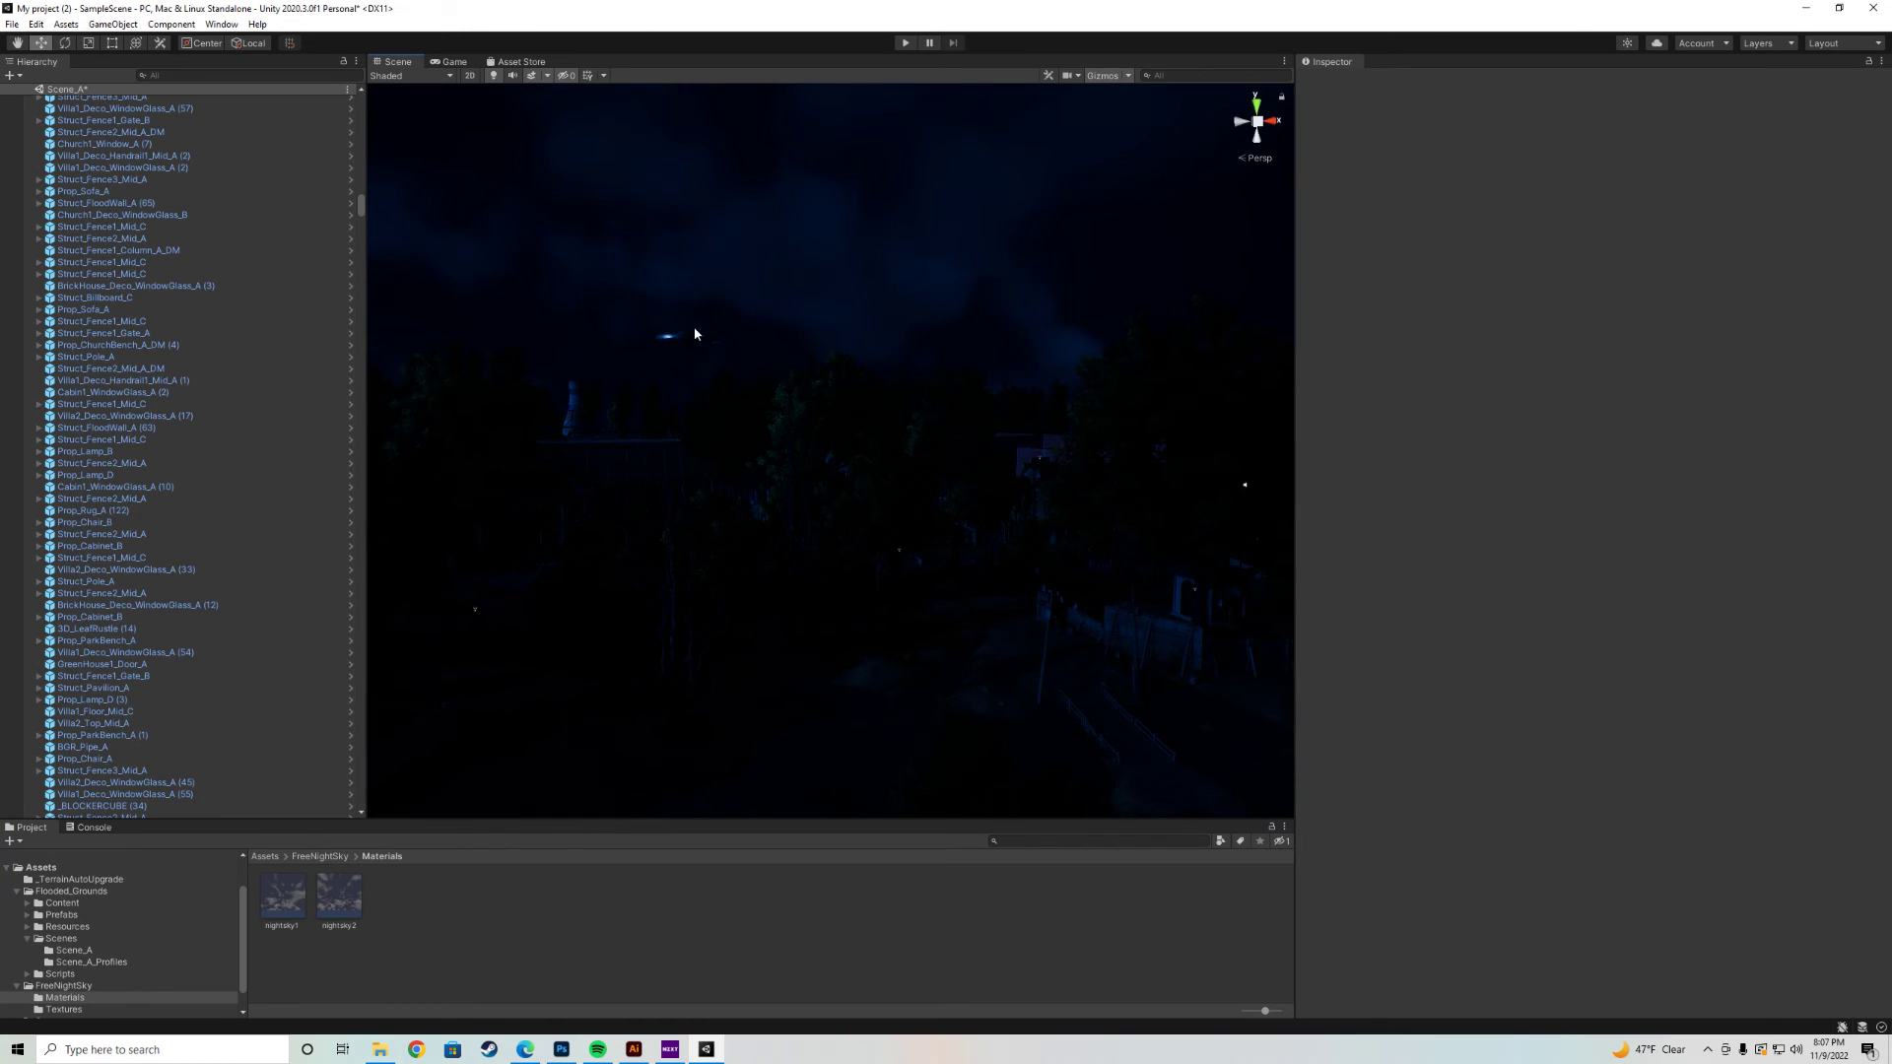
pyautogui.moveTo(696, 337)
pyautogui.mouseDown(button='right')
pyautogui.moveTo(667, 318)
pyautogui.moveTo(856, 391)
pyautogui.moveTo(855, 460)
pyautogui.mouseUp(button='right')
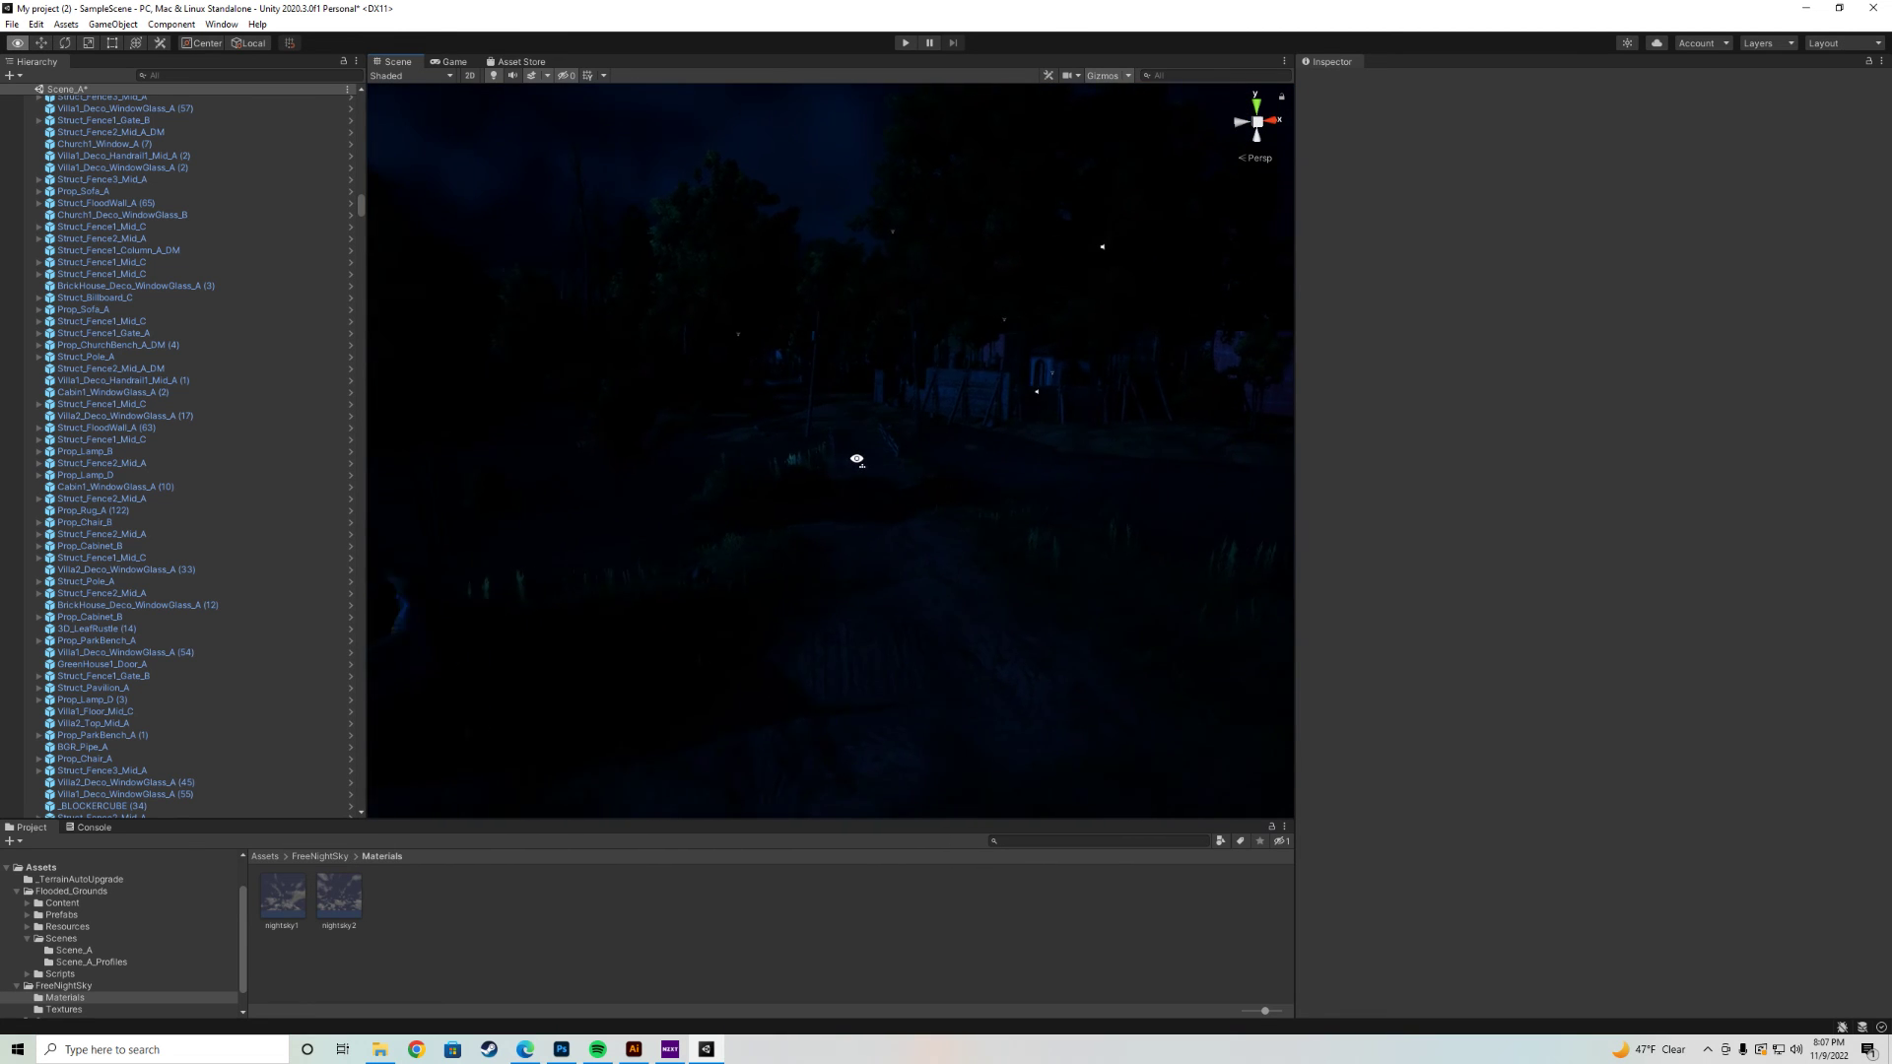
pyautogui.moveTo(855, 459); pyautogui.dragTo(829, 468, button='right')
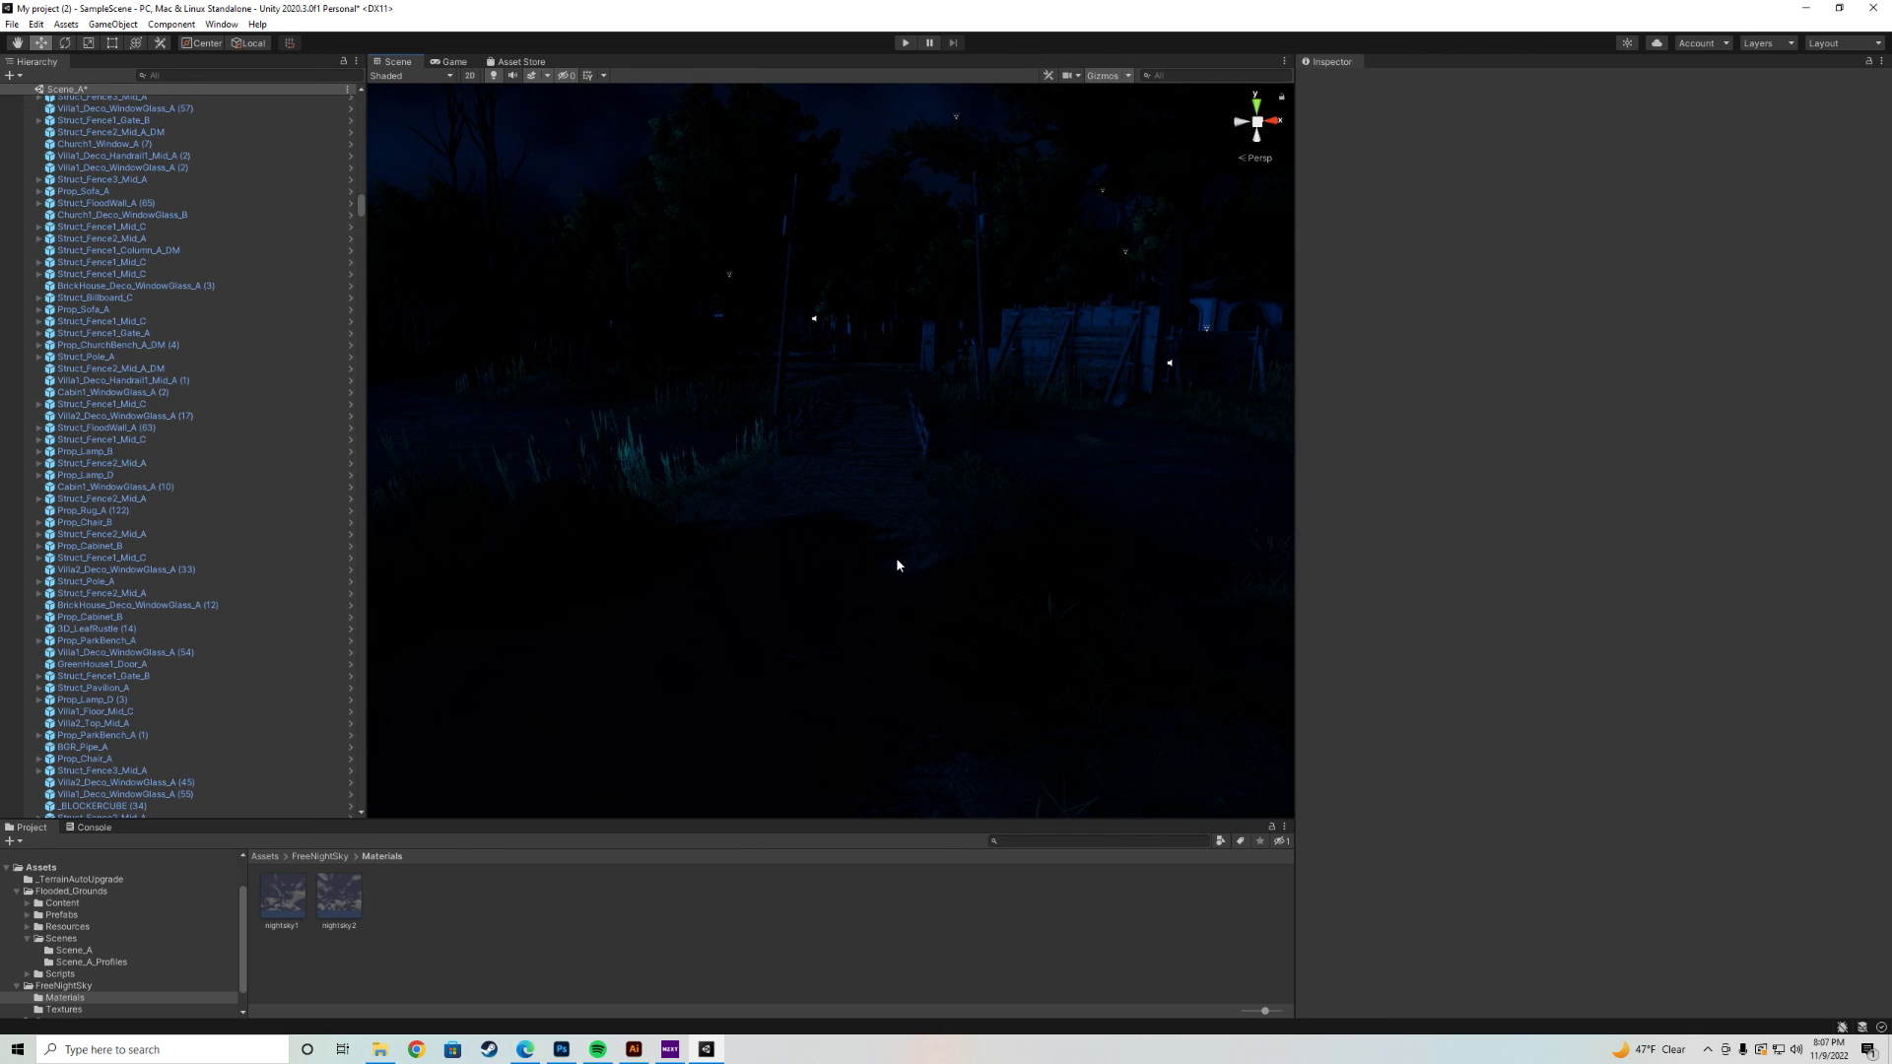
pyautogui.moveTo(897, 566); pyautogui.dragTo(874, 509, button='right')
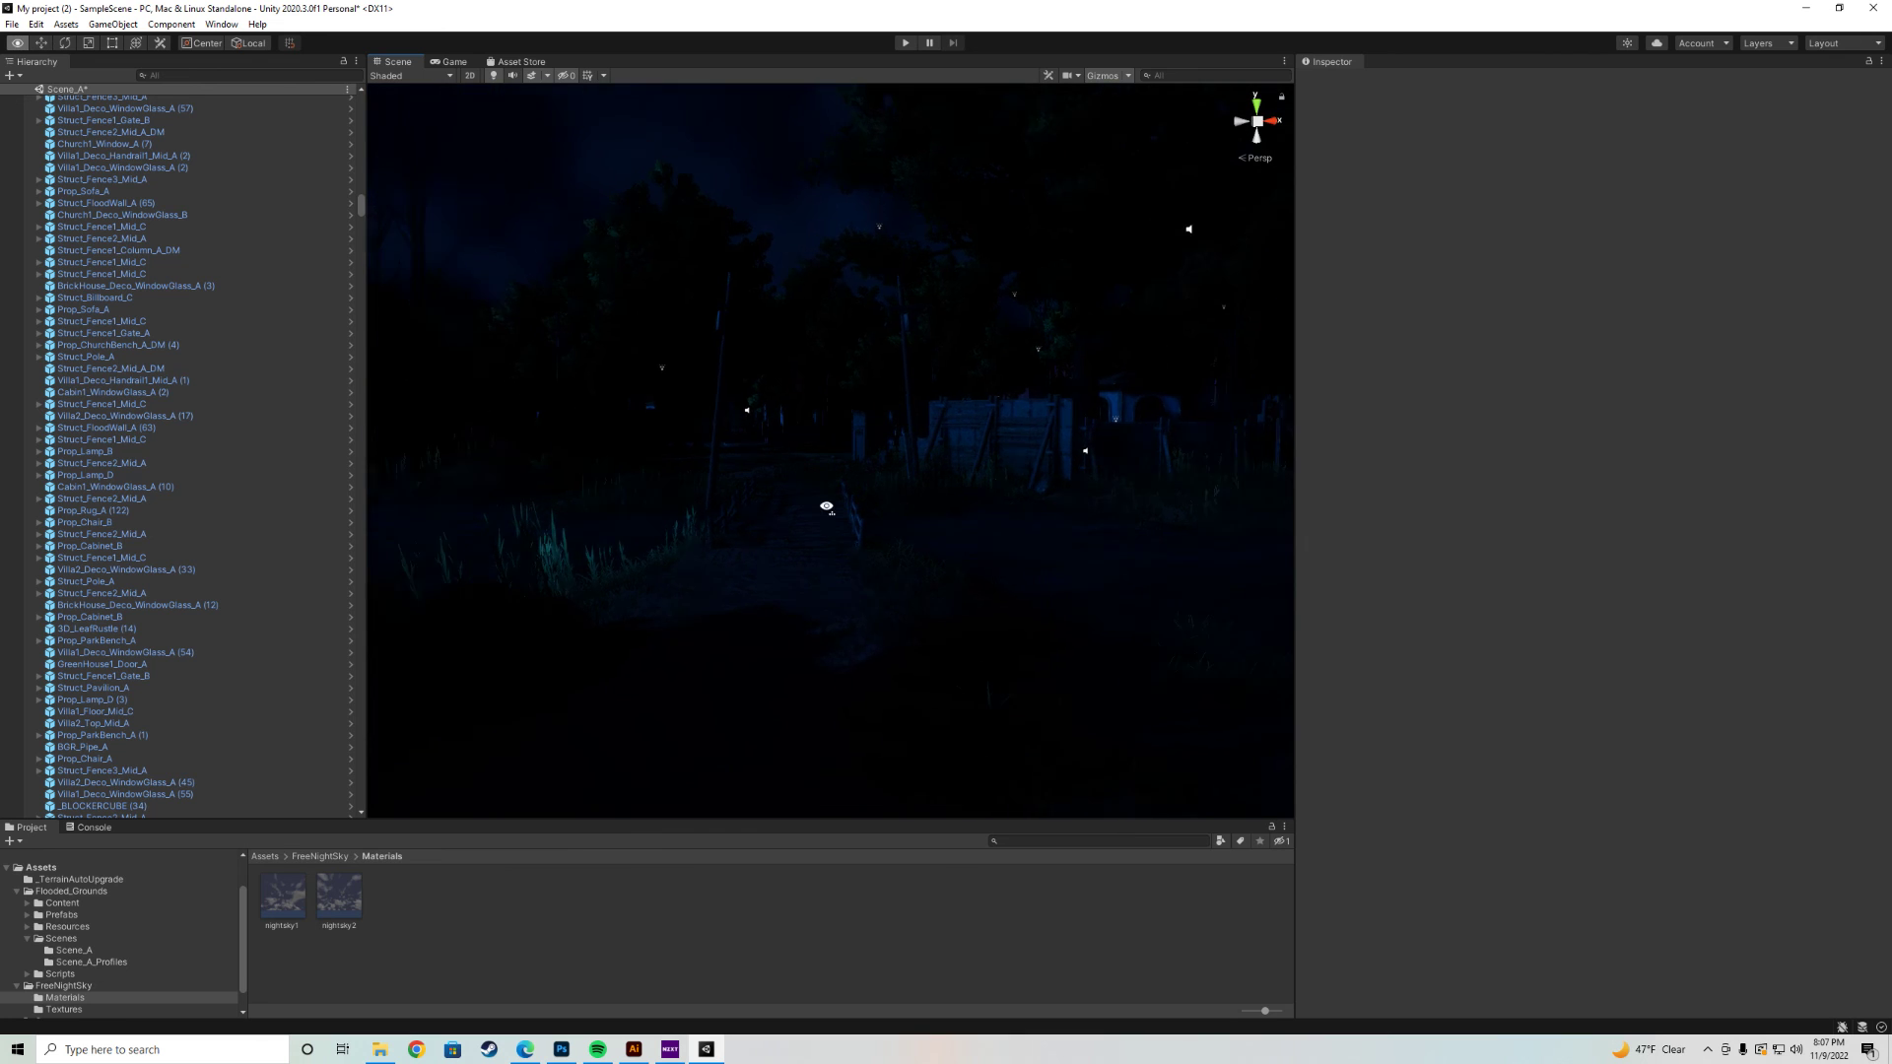
pyautogui.moveTo(873, 509); pyautogui.dragTo(881, 522, button='right')
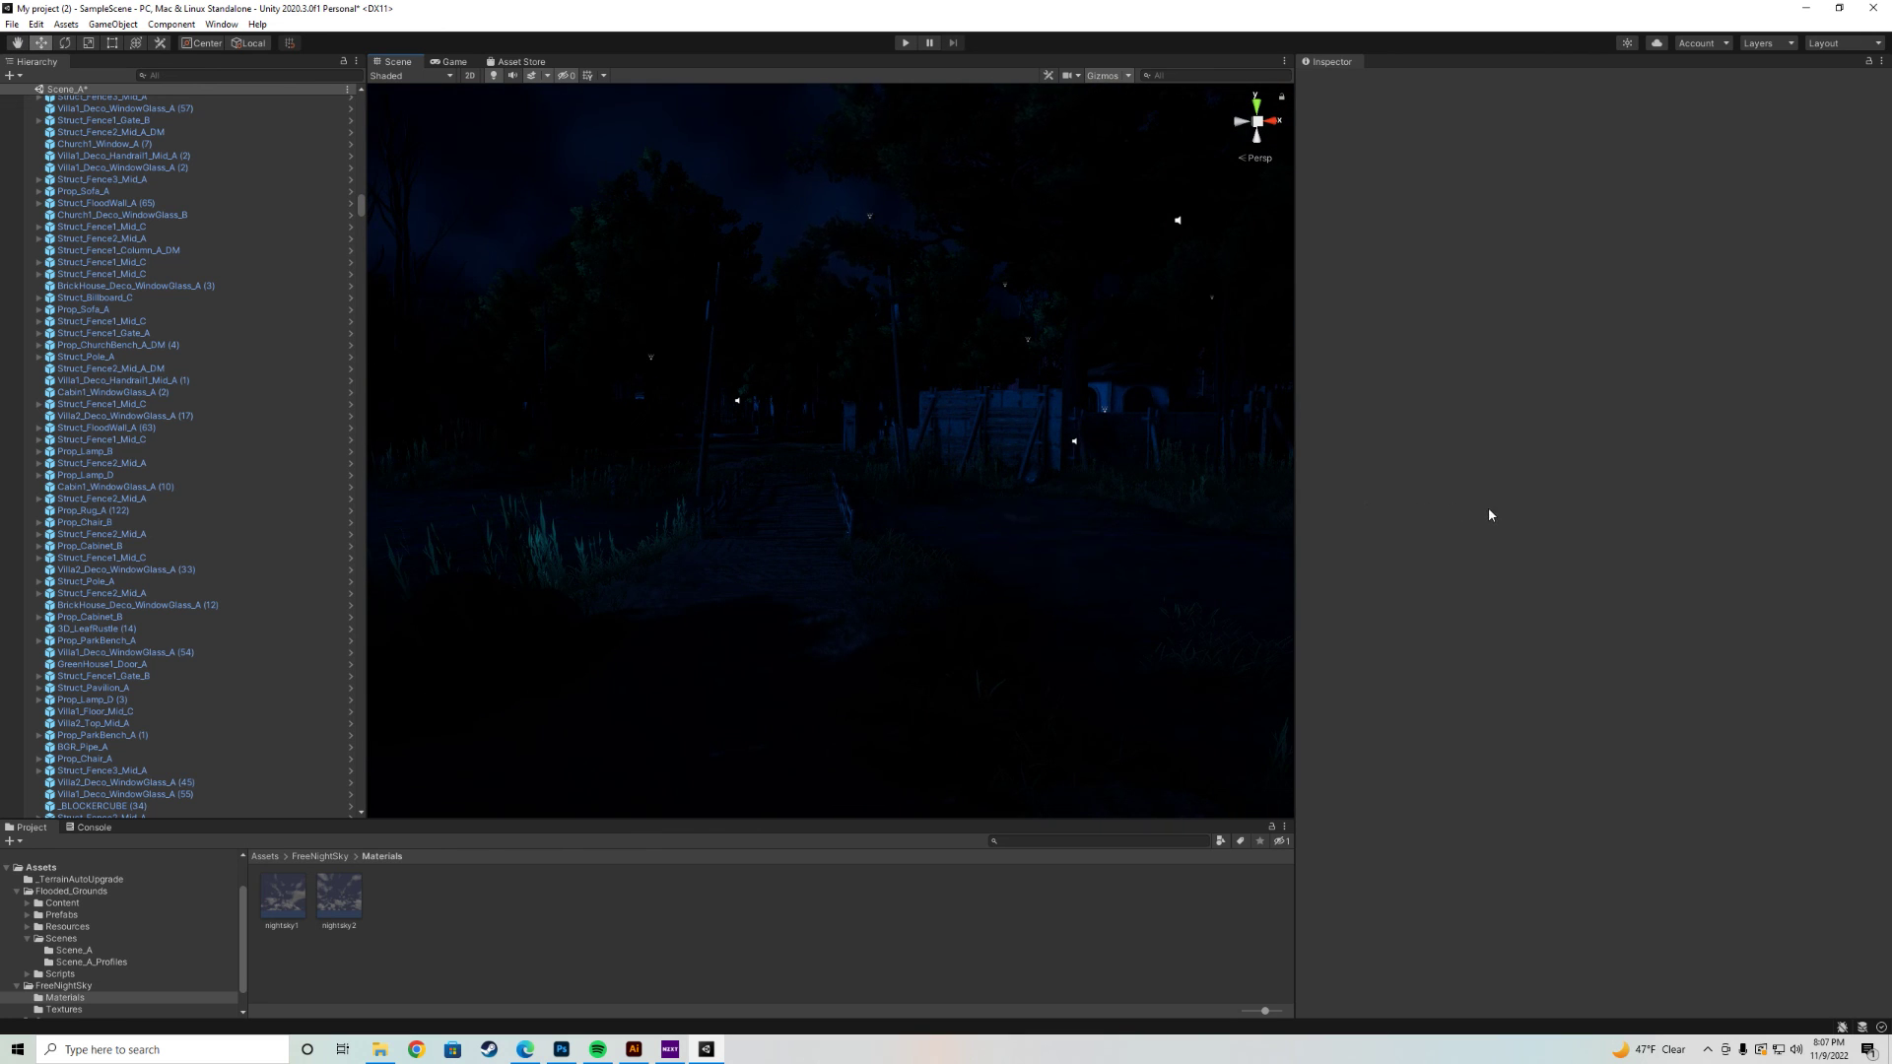